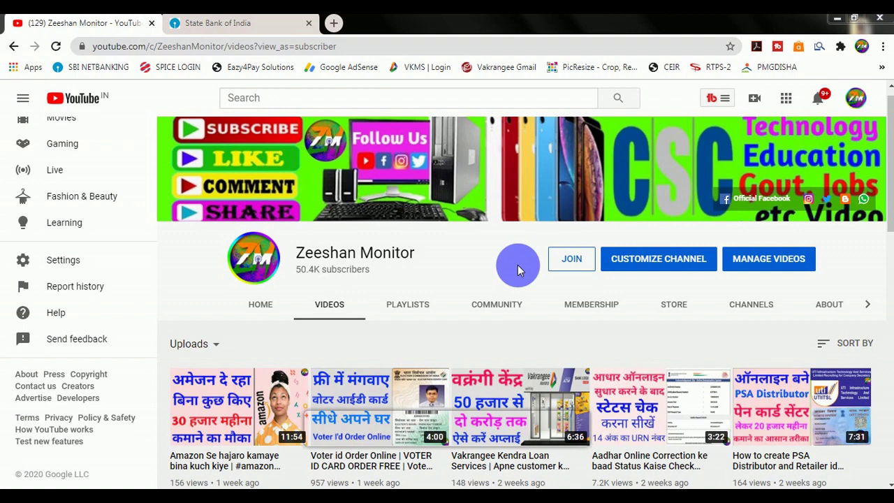
- Open the e-MUDRA loan portal from the SBI Loans menu on the State Bank of India site
{"action": "left_click", "coordinate": [240, 23]}
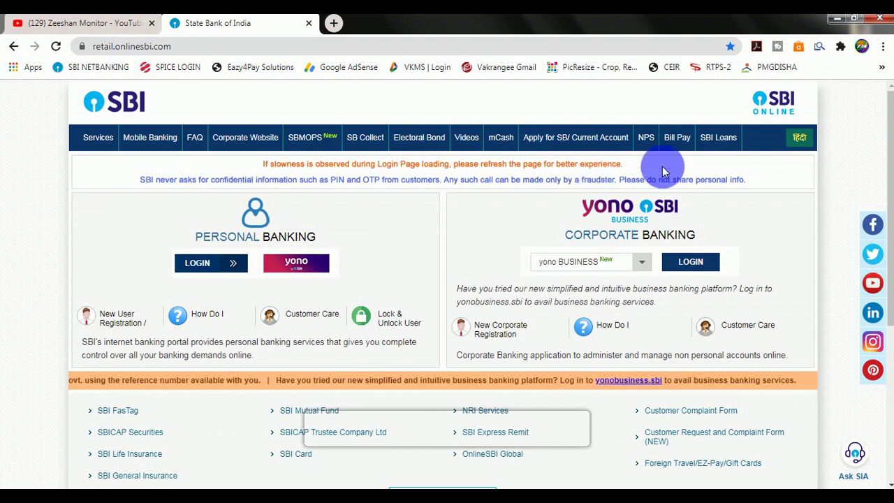
{"action": "mouse_move", "coordinate": [718, 139]}
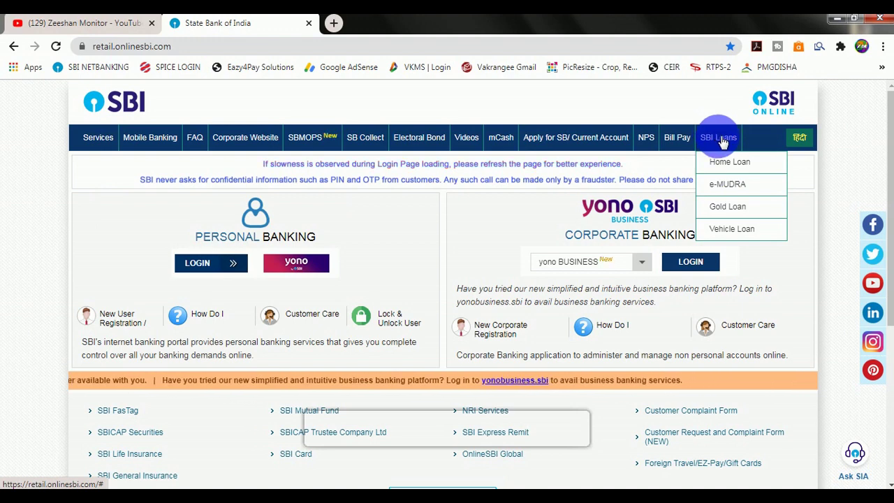
{"action": "left_click", "coordinate": [726, 187]}
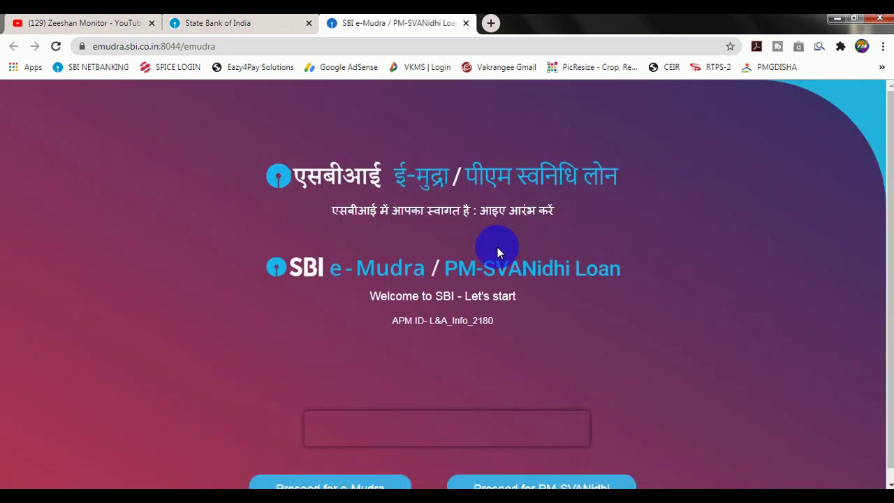
{"action": "scroll", "coordinate": [464, 195], "scroll_direction": "down", "scroll_amount": 1}
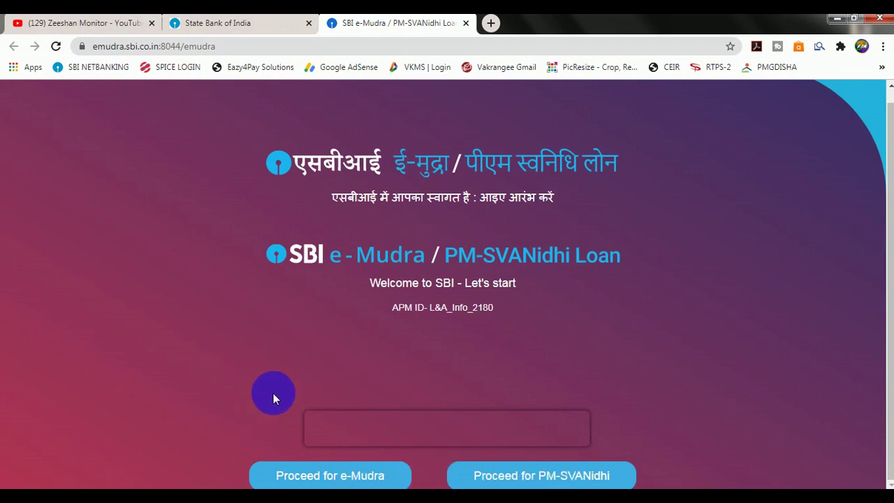
- Proceed with e-Mudra and view the loan notice in English, then back in Hindi
{"action": "left_click", "coordinate": [338, 479]}
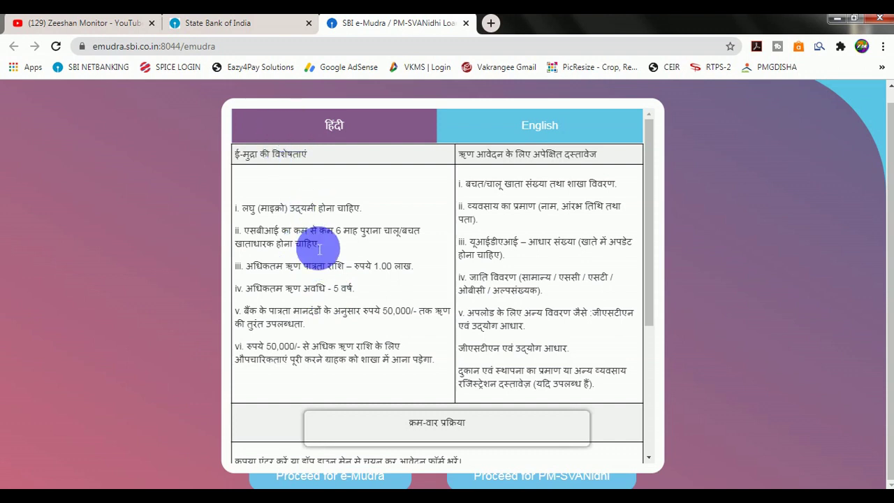
{"action": "left_click", "coordinate": [533, 133]}
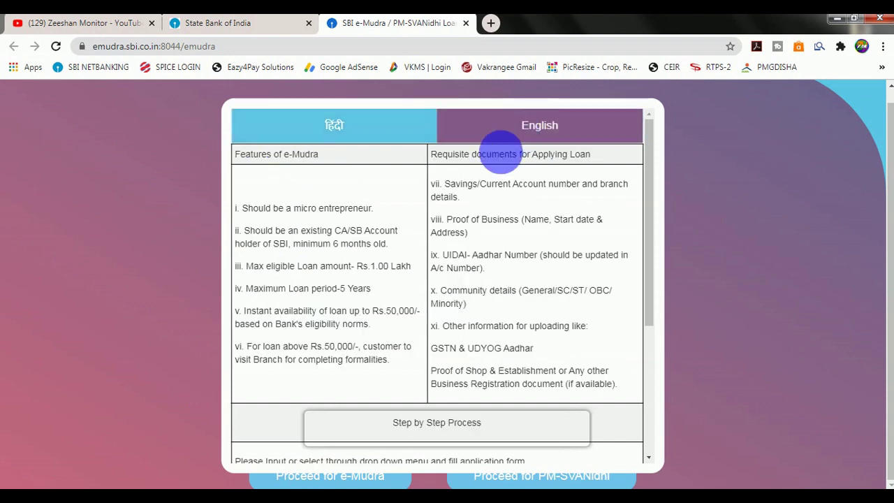
{"action": "left_click", "coordinate": [342, 131]}
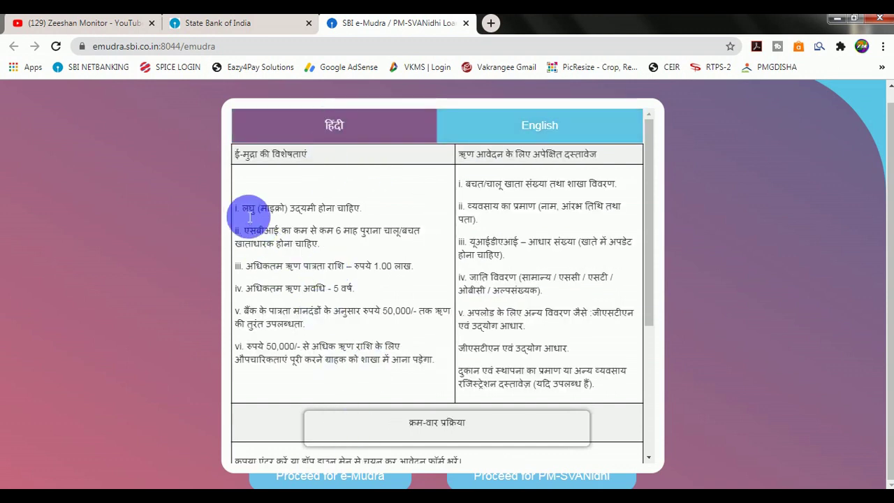
- Highlight the eligibility points: micro-entrepreneur and six-month SBI account holder
{"action": "left_click_drag", "start_coordinate": [270, 209], "coordinate": [366, 217]}
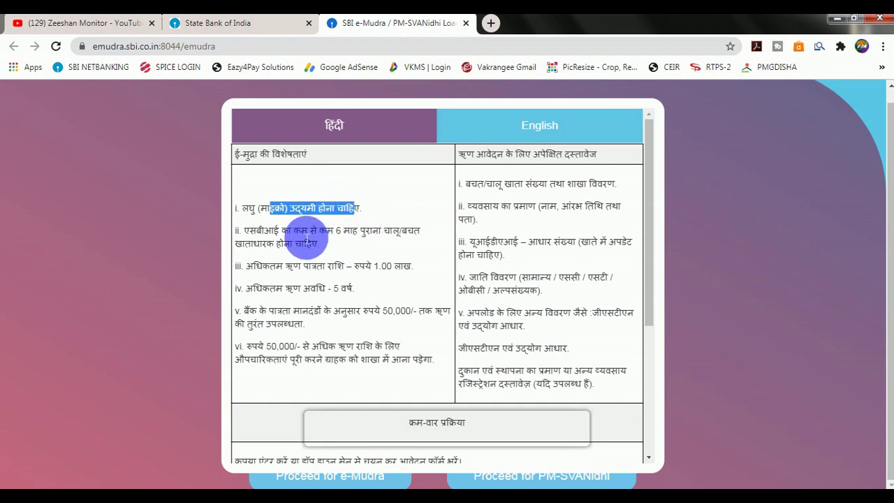
{"action": "left_click_drag", "start_coordinate": [243, 232], "coordinate": [359, 250]}
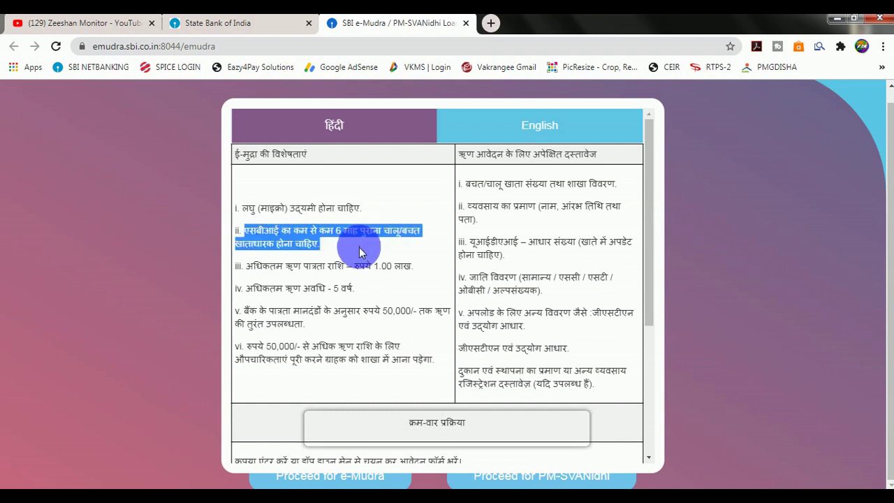
{"action": "left_click", "coordinate": [341, 237]}
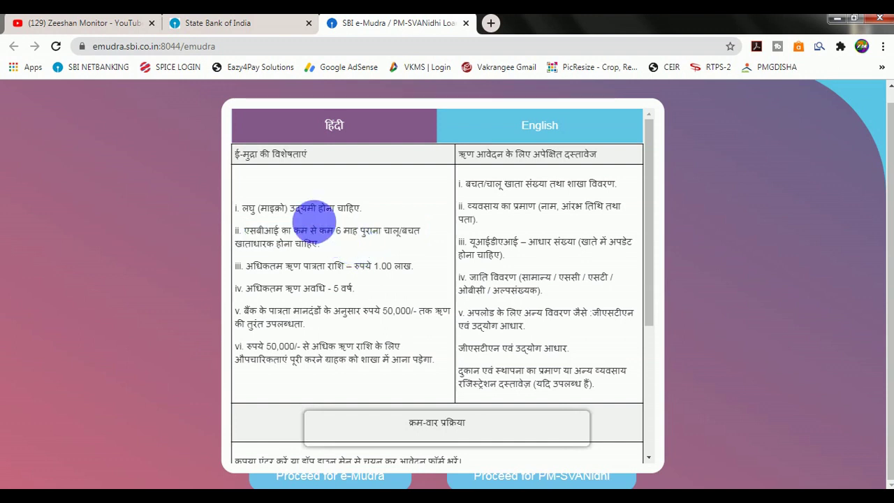
{"action": "left_click_drag", "start_coordinate": [260, 209], "coordinate": [356, 210]}
{"action": "left_click_drag", "start_coordinate": [281, 232], "coordinate": [323, 246]}
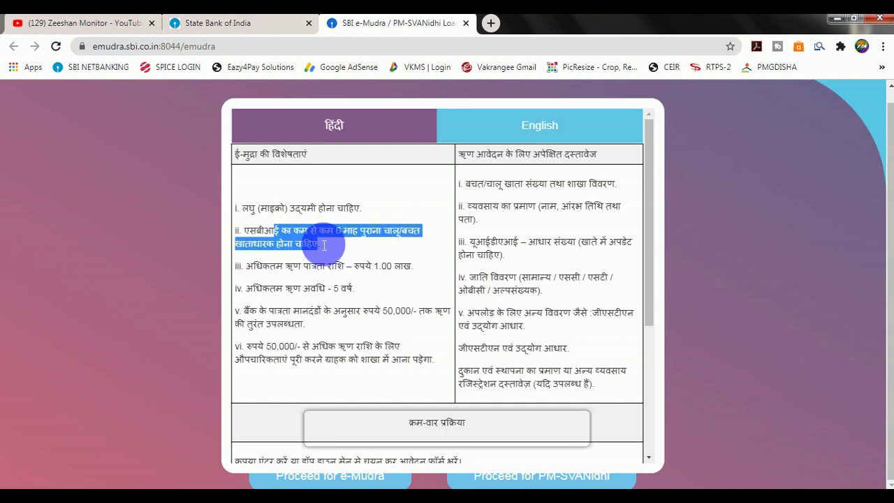
{"action": "left_click", "coordinate": [325, 246]}
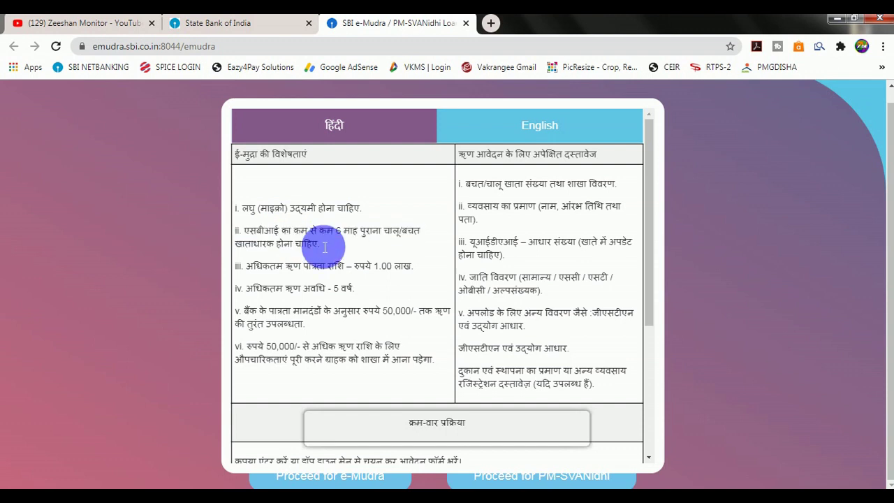
- Highlight the loan limits: maximum Rs 1.00 lakh, 5-year term, instant loan up to 50,000, branch visit above
{"action": "left_click_drag", "start_coordinate": [265, 275], "coordinate": [415, 272]}
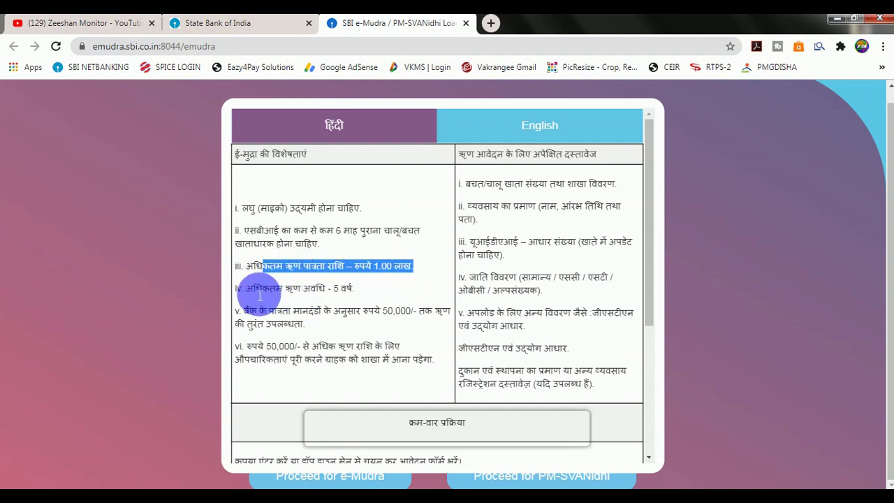
{"action": "left_click_drag", "start_coordinate": [255, 292], "coordinate": [359, 292]}
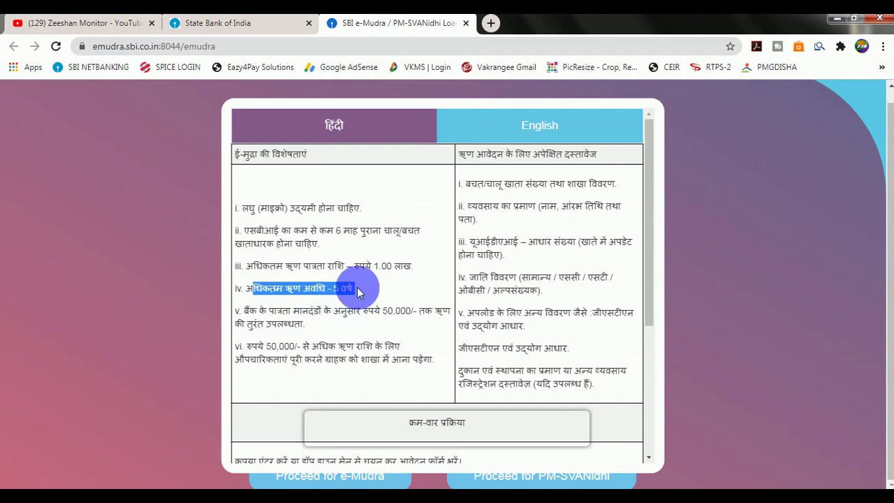
{"action": "left_click_drag", "start_coordinate": [243, 313], "coordinate": [440, 320]}
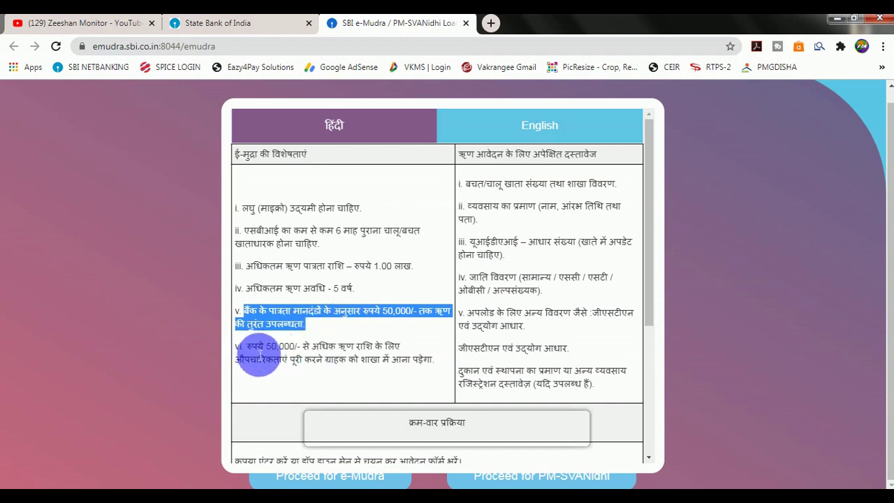
{"action": "left_click_drag", "start_coordinate": [246, 347], "coordinate": [412, 368]}
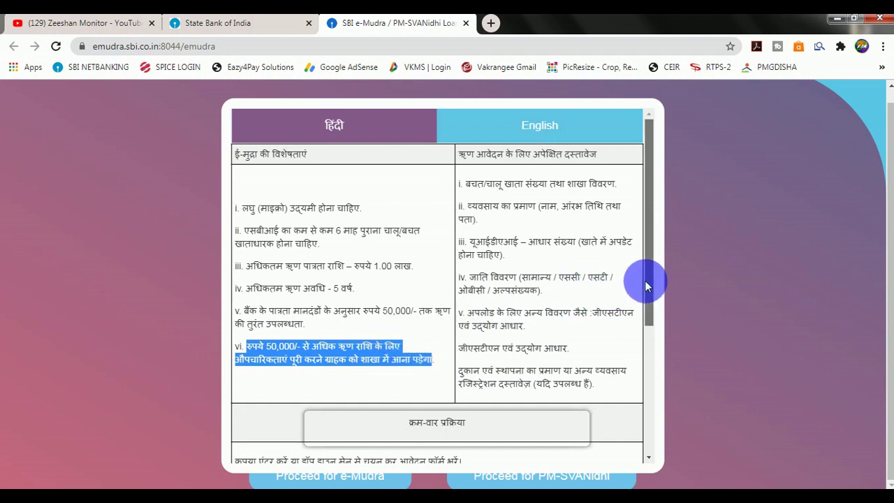
{"action": "left_click_drag", "start_coordinate": [648, 281], "coordinate": [647, 298]}
{"action": "left_click", "coordinate": [266, 337]}
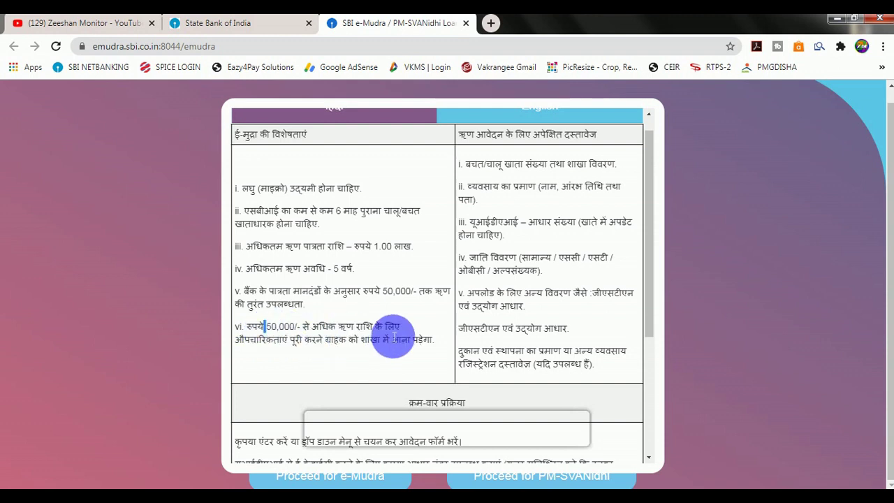
- Review the 50,000 loan rules and highlight the required account and business proof documents
{"action": "left_click_drag", "start_coordinate": [259, 327], "coordinate": [404, 342]}
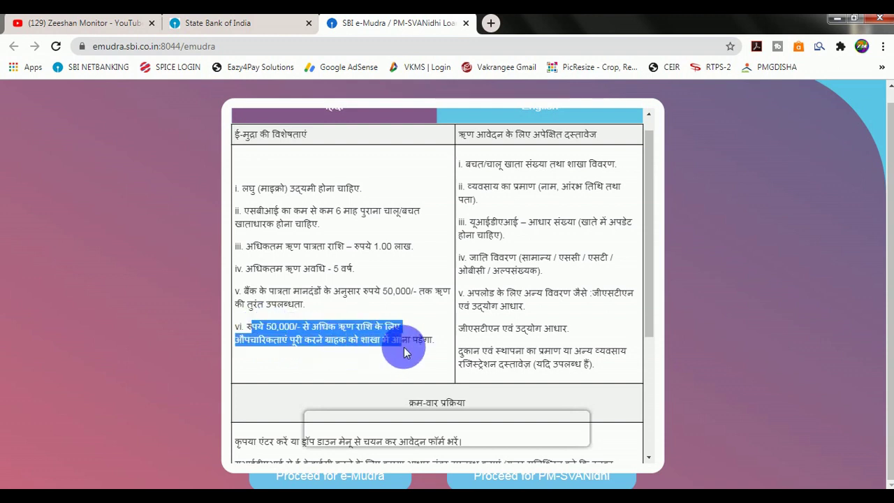
{"action": "left_click_drag", "start_coordinate": [246, 292], "coordinate": [307, 313]}
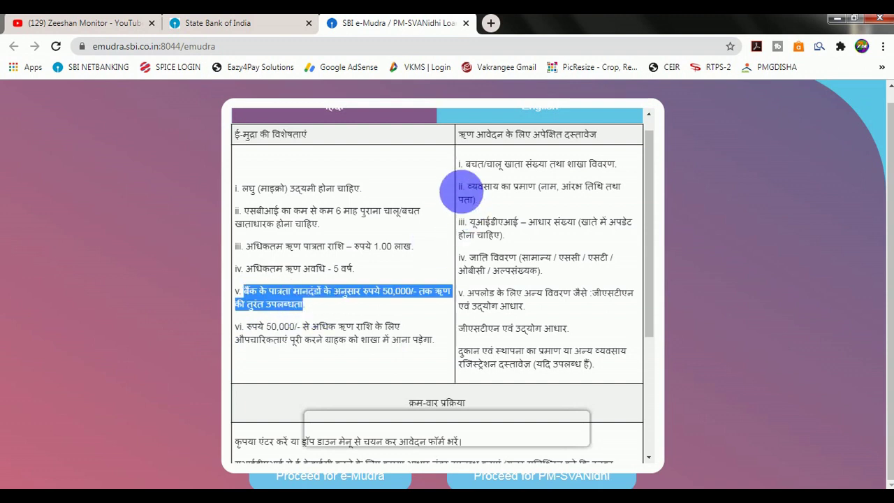
{"action": "scroll", "coordinate": [481, 187], "scroll_direction": "up", "scroll_amount": 1}
{"action": "left_click_drag", "start_coordinate": [466, 184], "coordinate": [531, 277]}
{"action": "double_click", "coordinate": [494, 185]}
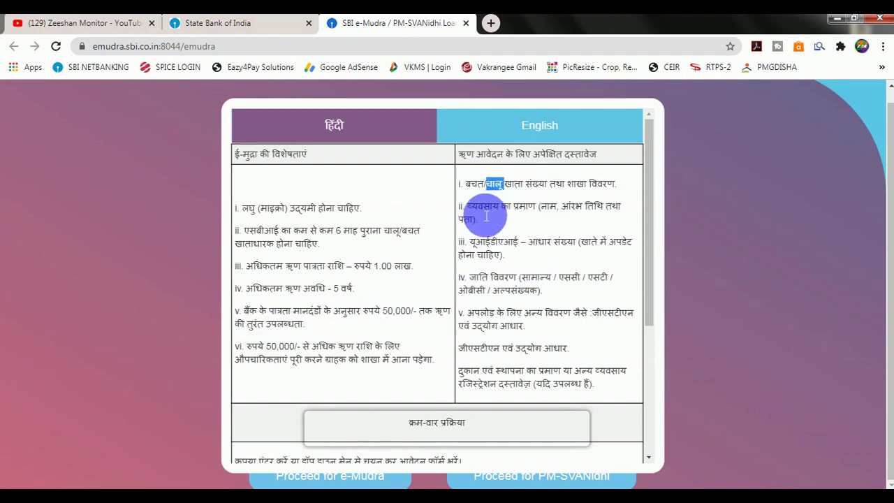
{"action": "left_click", "coordinate": [493, 209]}
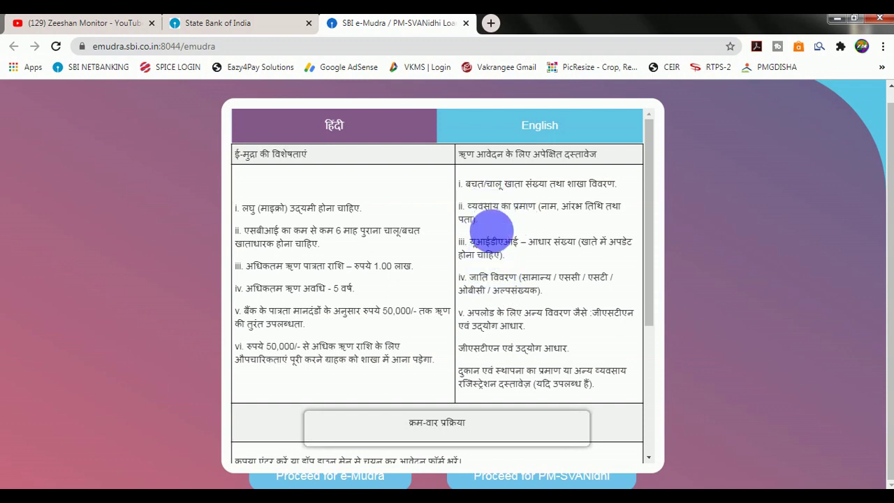
{"action": "left_click_drag", "start_coordinate": [470, 183], "coordinate": [559, 341]}
- Read the branch formalities and Aadhaar e-KYC notes, then accept the notice with Ok
{"action": "scroll", "coordinate": [559, 341], "scroll_direction": "down", "scroll_amount": 1}
{"action": "scroll", "coordinate": [558, 341], "scroll_direction": "down", "scroll_amount": 3}
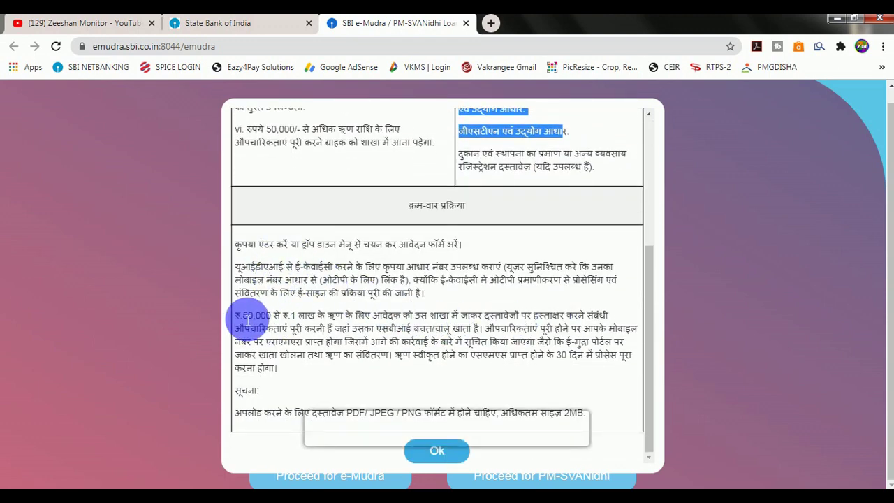
{"action": "left_click_drag", "start_coordinate": [242, 316], "coordinate": [429, 318]}
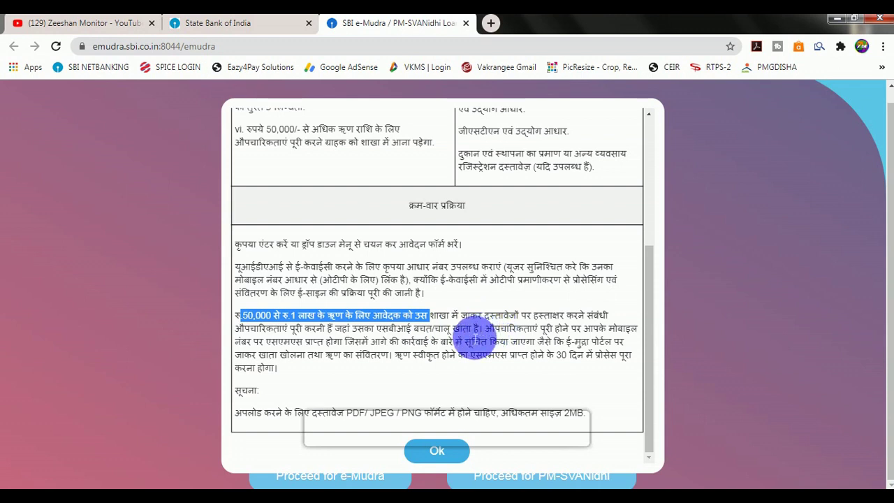
{"action": "left_click_drag", "start_coordinate": [275, 265], "coordinate": [239, 264]}
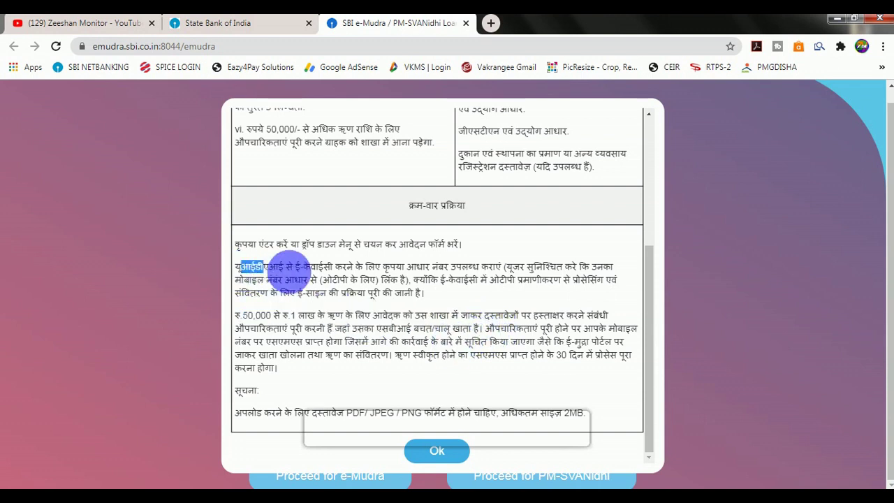
{"action": "left_click_drag", "start_coordinate": [348, 279], "coordinate": [401, 286]}
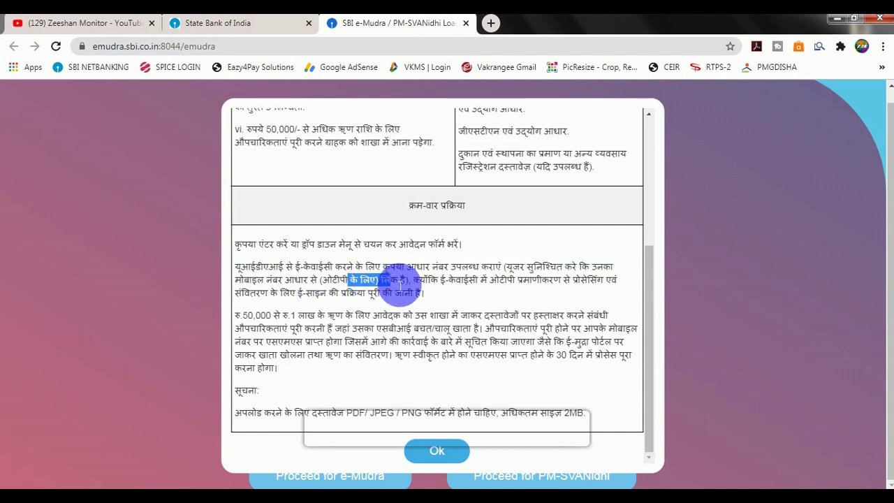
{"action": "triple_click", "coordinate": [400, 286]}
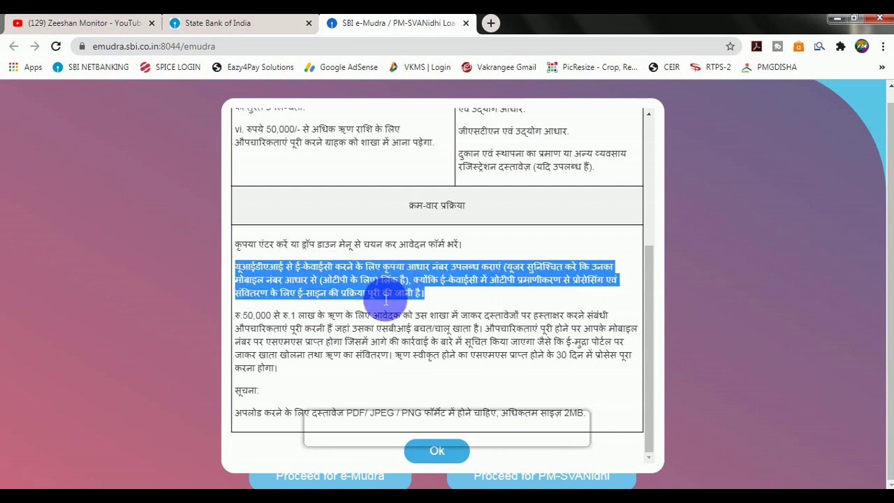
{"action": "left_click", "coordinate": [433, 451]}
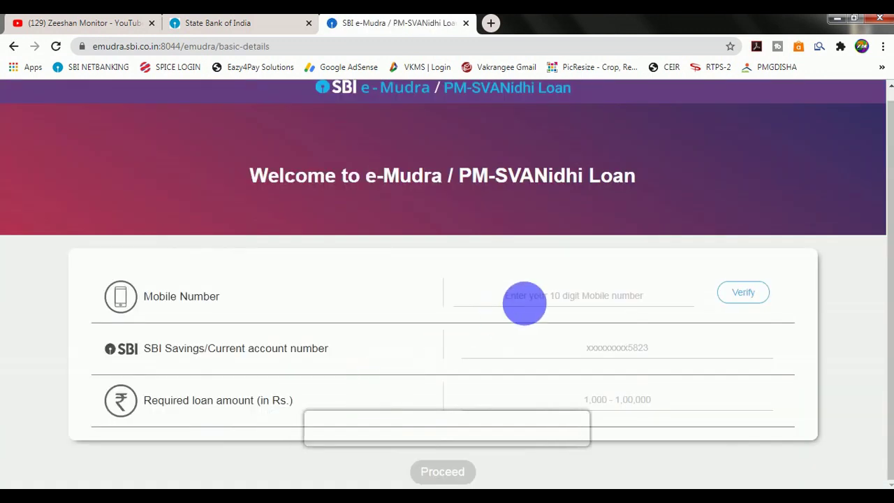
- Paste the applicant's mobile number and verify it
{"action": "left_click", "coordinate": [555, 295]}
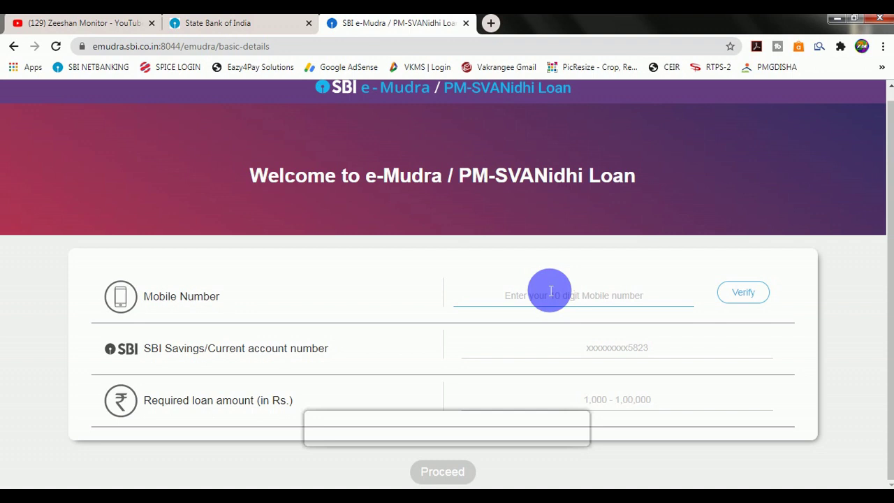
{"action": "key", "text": "ctrl+v"}
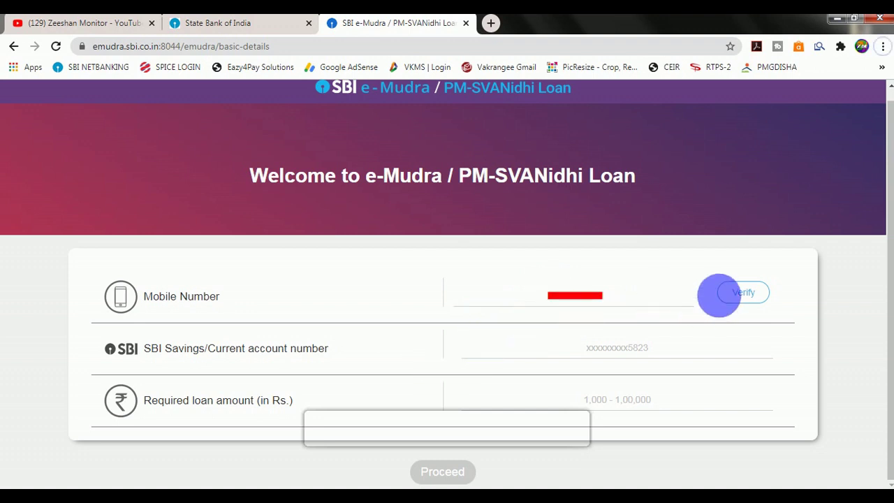
{"action": "left_click", "coordinate": [742, 295]}
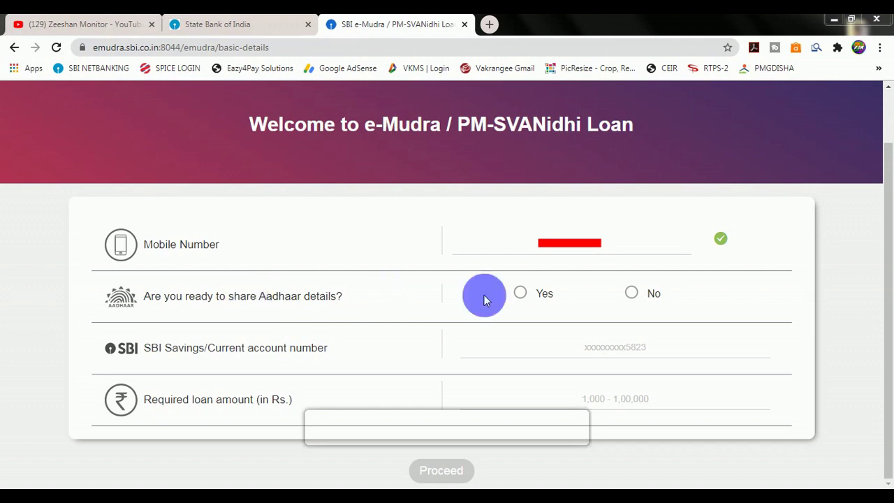
- Choose Yes for sharing Aadhaar details and agree to the consent terms
{"action": "left_click", "coordinate": [520, 293]}
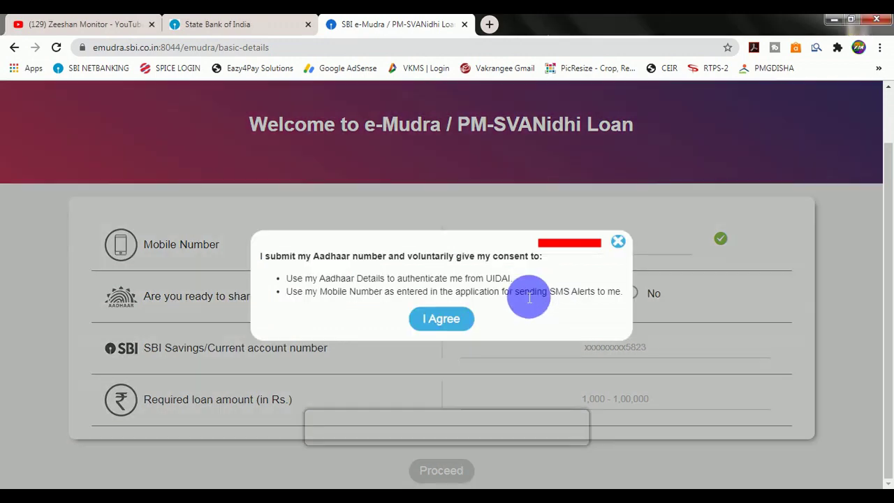
{"action": "left_click", "coordinate": [447, 322]}
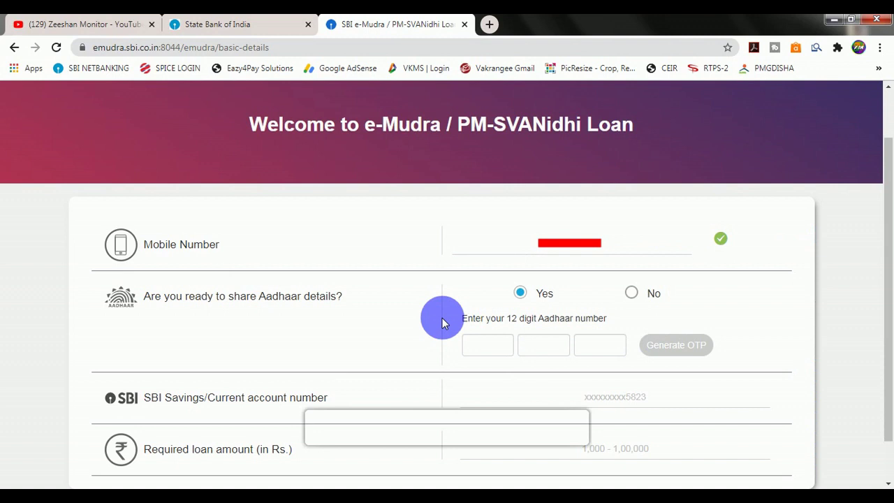
{"action": "left_click", "coordinate": [487, 343]}
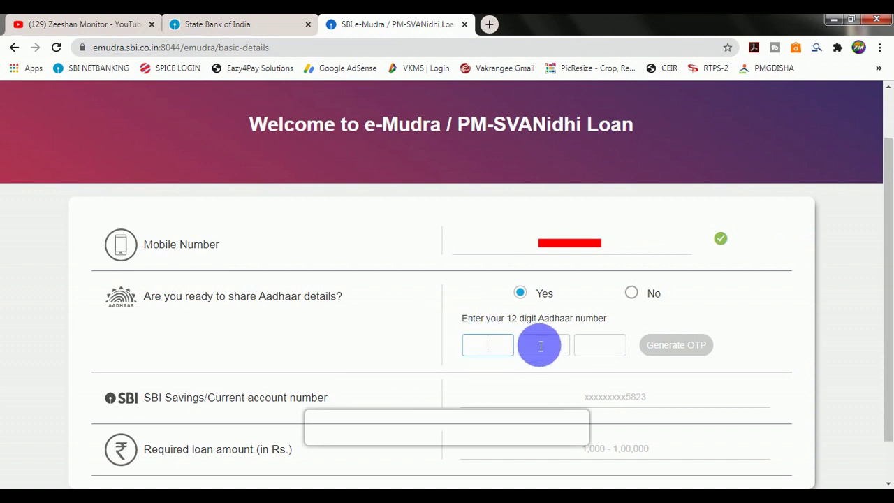
- Paste the 12-digit Aadhaar number and request an OTP for it
{"action": "key", "text": "ctrl+v"}
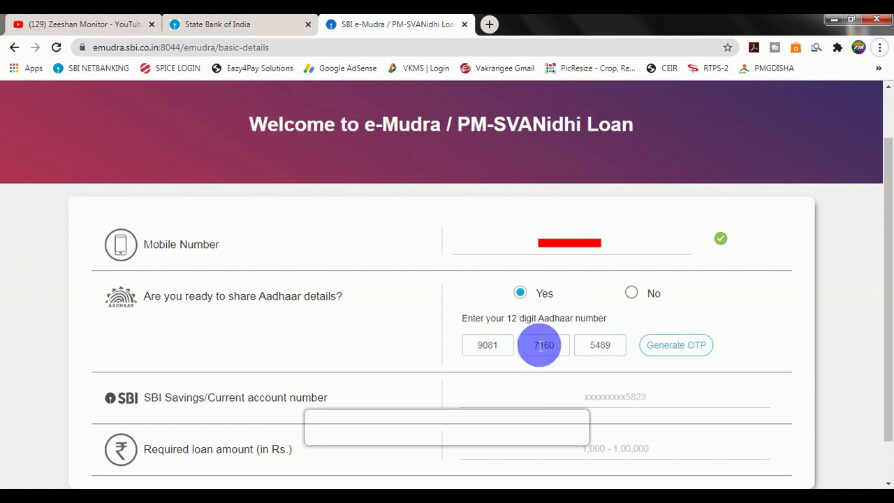
{"action": "left_click", "coordinate": [696, 352]}
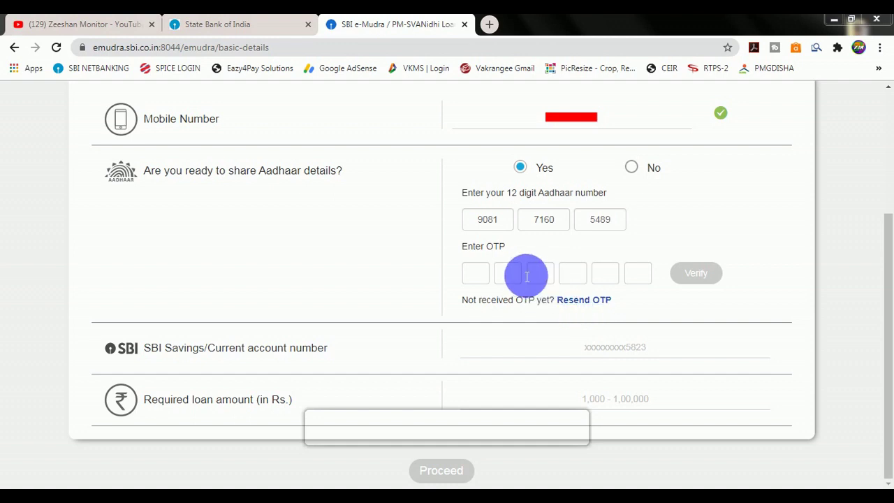
- Enter the received OTP and verify the Aadhaar number
{"action": "left_click", "coordinate": [485, 274]}
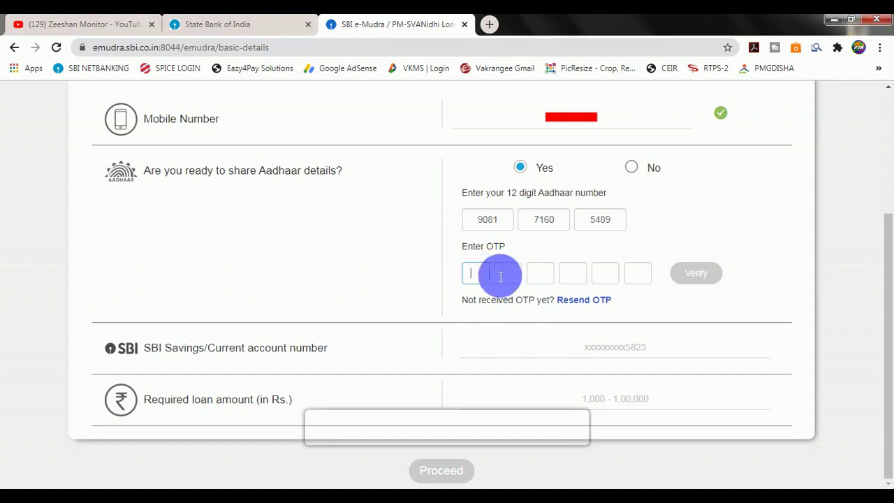
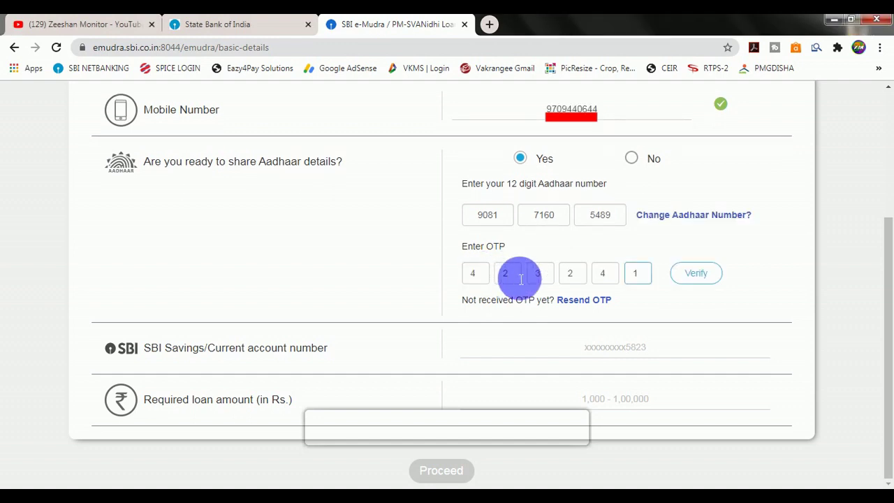
{"action": "left_click", "coordinate": [695, 274]}
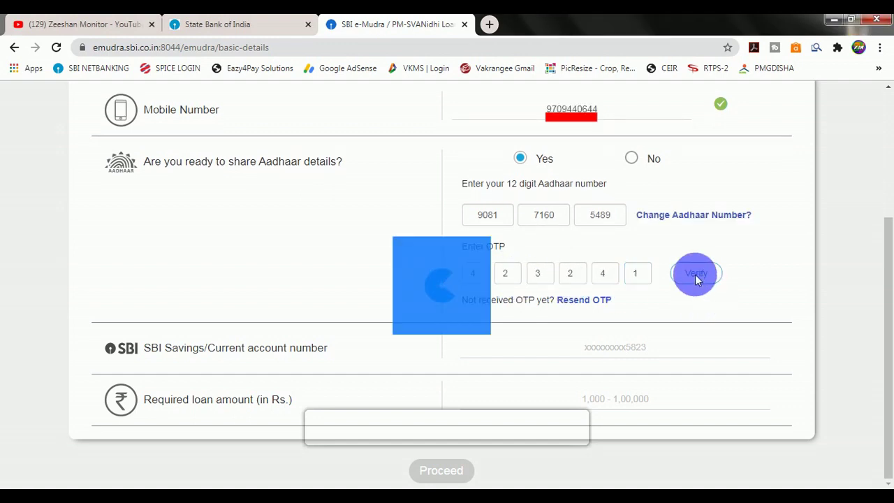
- Fill in the SBI account number and a required loan amount of 50000
{"action": "left_click", "coordinate": [601, 351]}
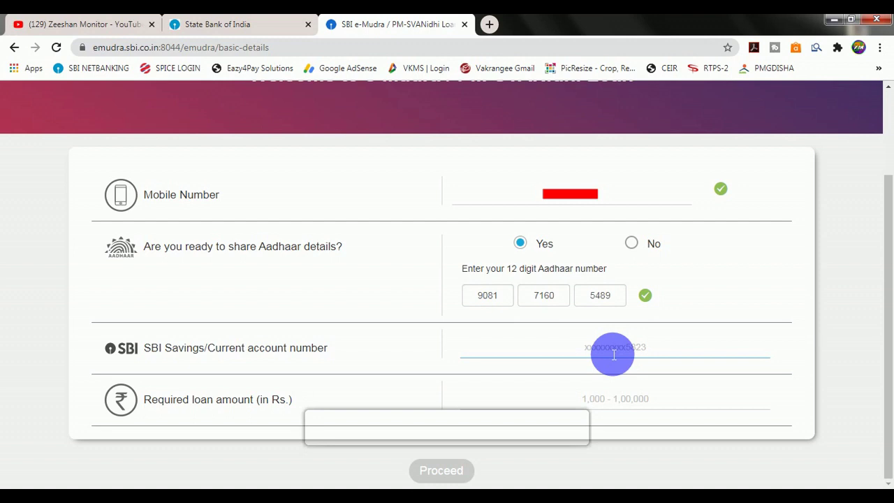
{"action": "key", "text": "ctrl+v"}
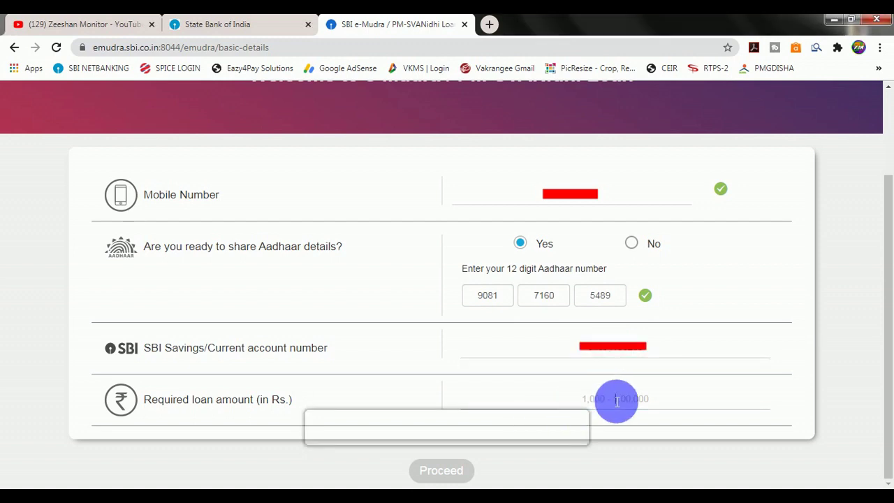
{"action": "left_click", "coordinate": [617, 401]}
{"action": "type", "text": "5000"}
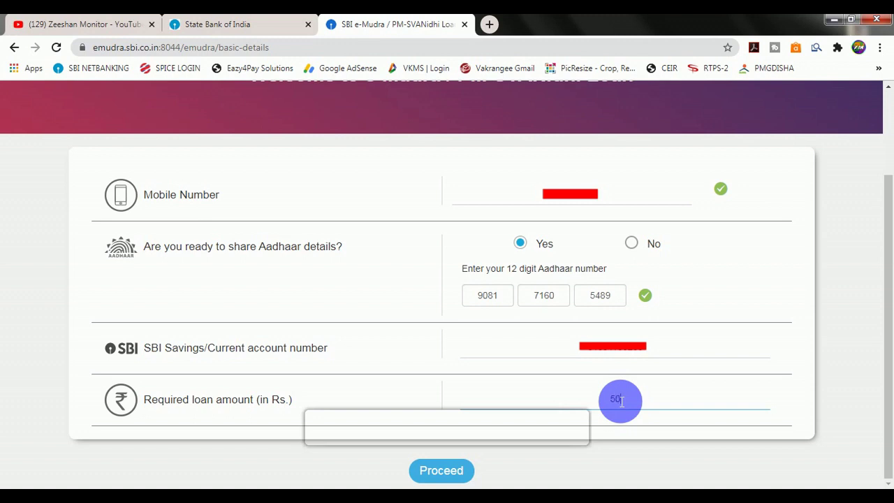
{"action": "type", "text": "0"}
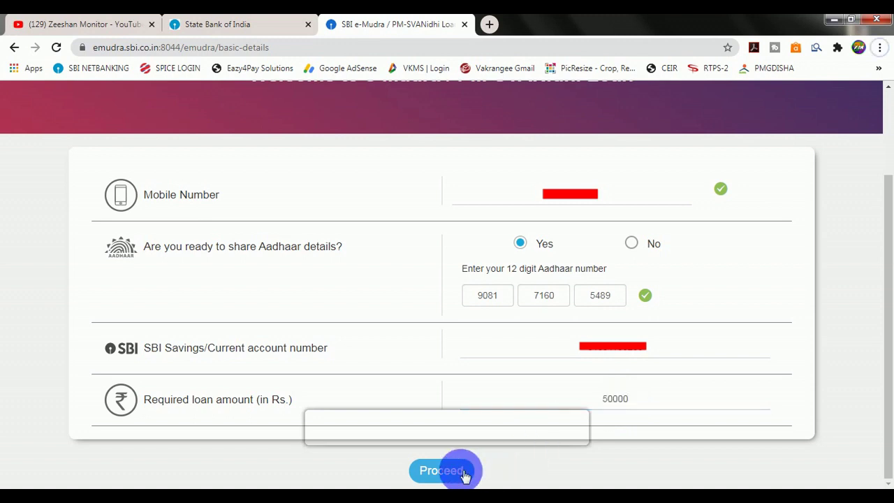
- Submit the basic details to move on to the Personal Details form
{"action": "left_click", "coordinate": [461, 474]}
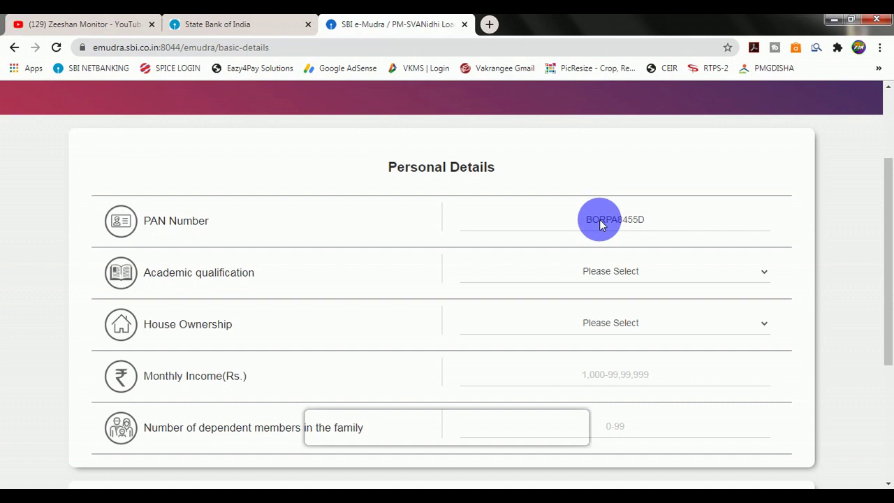
- Set qualification to Intermediate or More and house ownership to Self or Spouse
{"action": "left_click", "coordinate": [594, 272]}
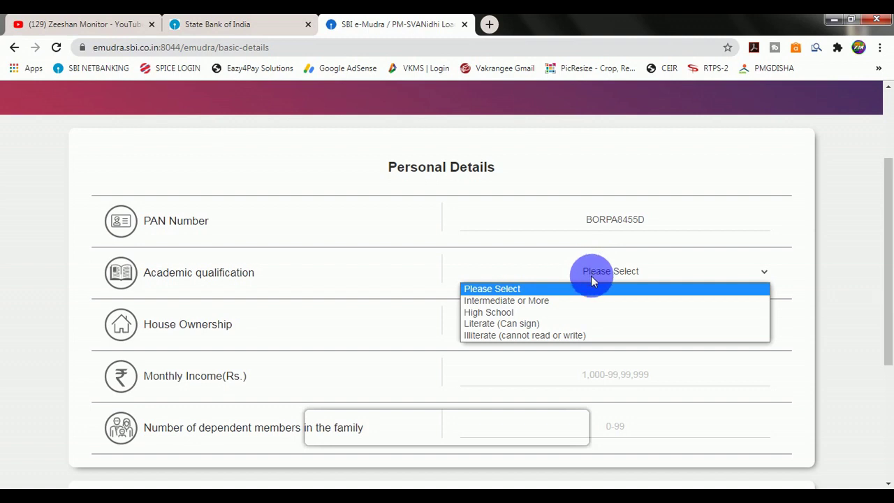
{"action": "left_click", "coordinate": [536, 302]}
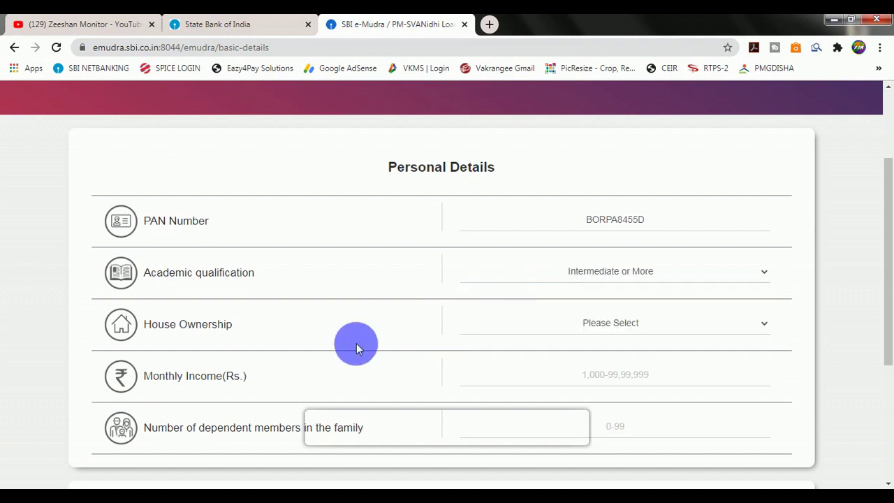
{"action": "left_click", "coordinate": [615, 325]}
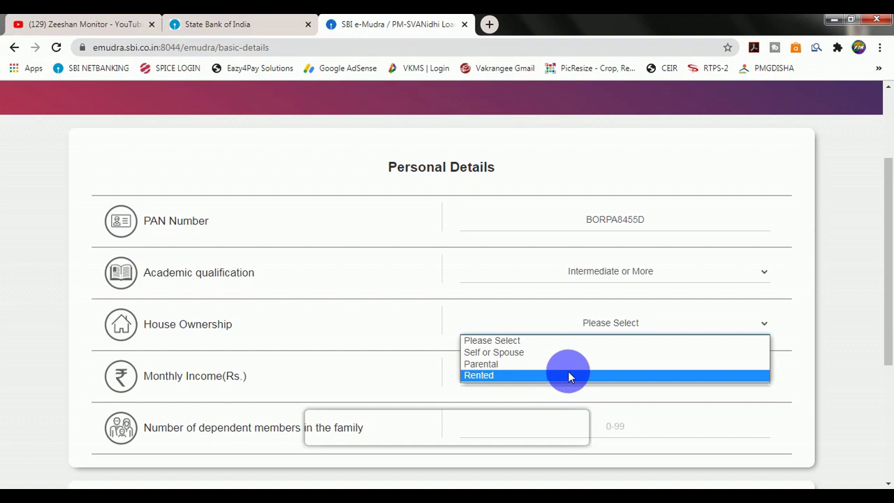
{"action": "left_click", "coordinate": [594, 352]}
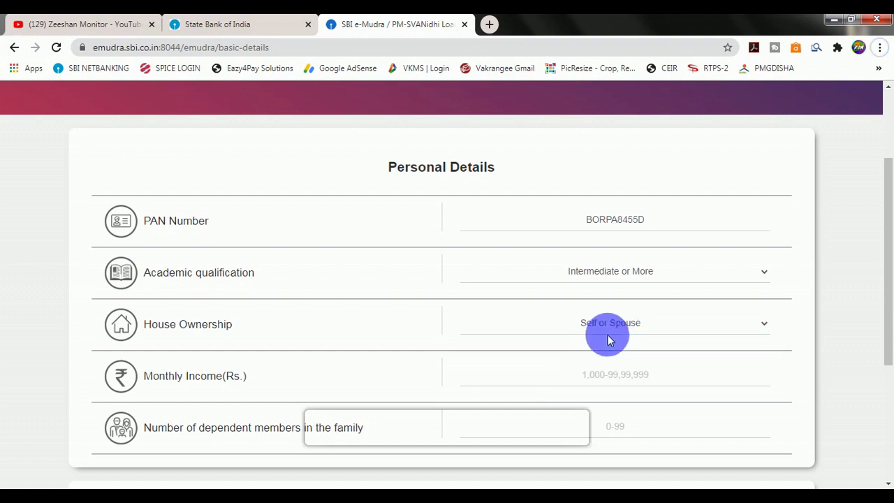
{"action": "scroll", "coordinate": [608, 338], "scroll_direction": "down", "scroll_amount": 1}
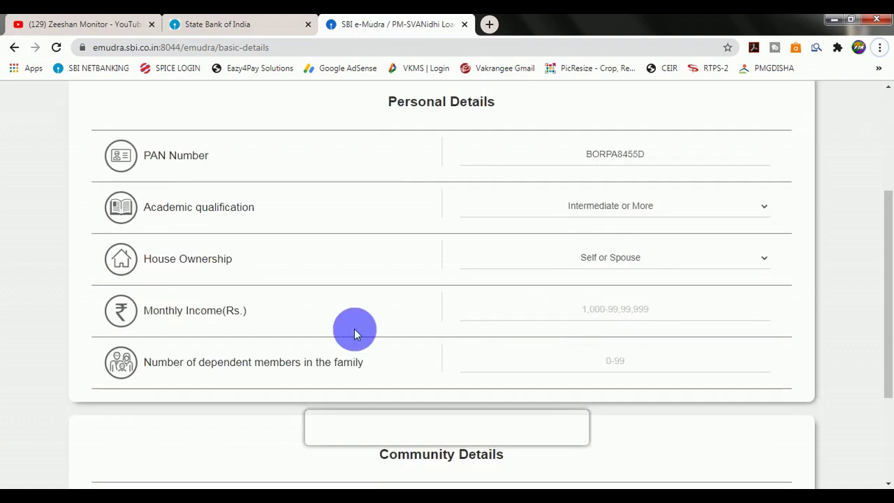
{"action": "left_click", "coordinate": [600, 317]}
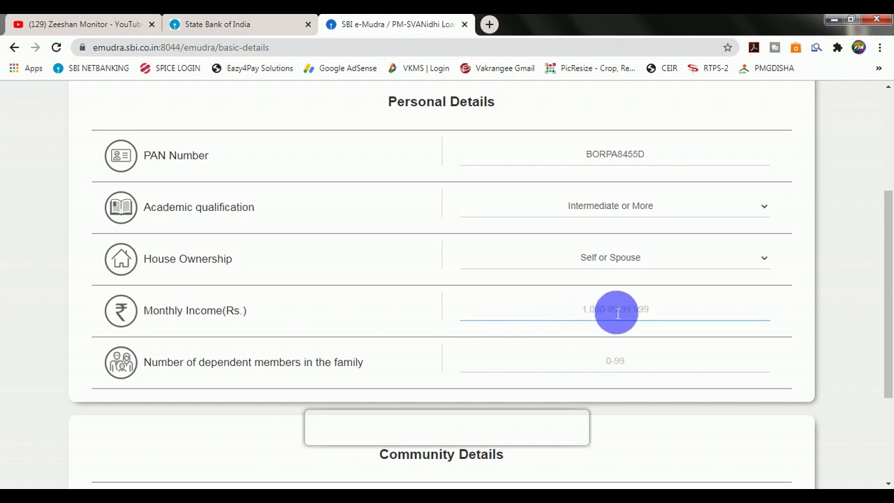
{"action": "scroll", "coordinate": [594, 312], "scroll_direction": "down", "scroll_amount": 1}
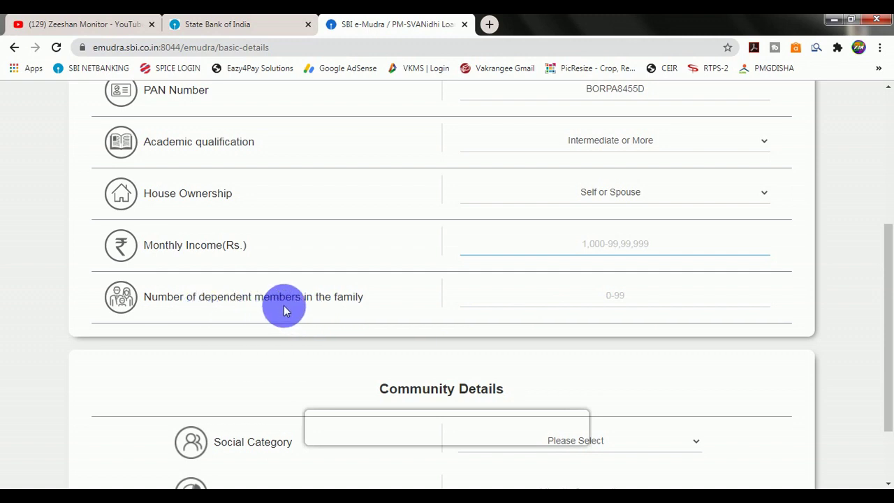
{"action": "left_click", "coordinate": [586, 306]}
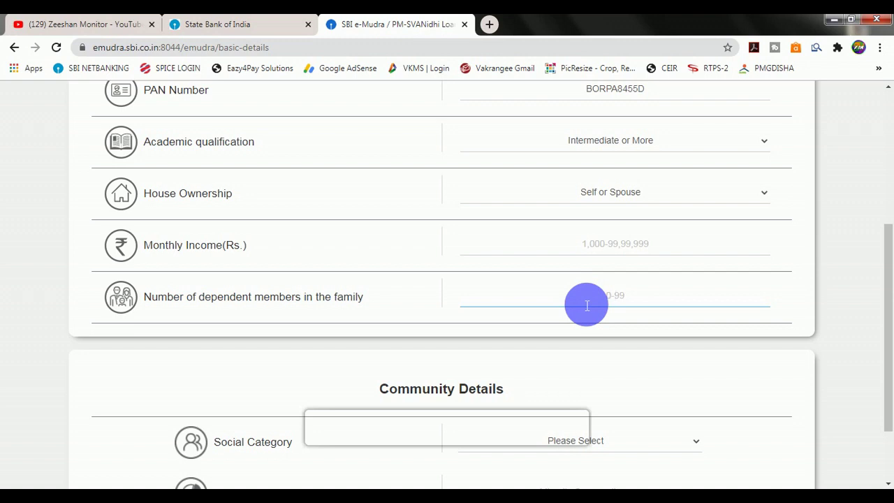
- Set Social Category to ISLAM GEN and submit the personal and community details
{"action": "scroll", "coordinate": [587, 306], "scroll_direction": "down", "scroll_amount": 3}
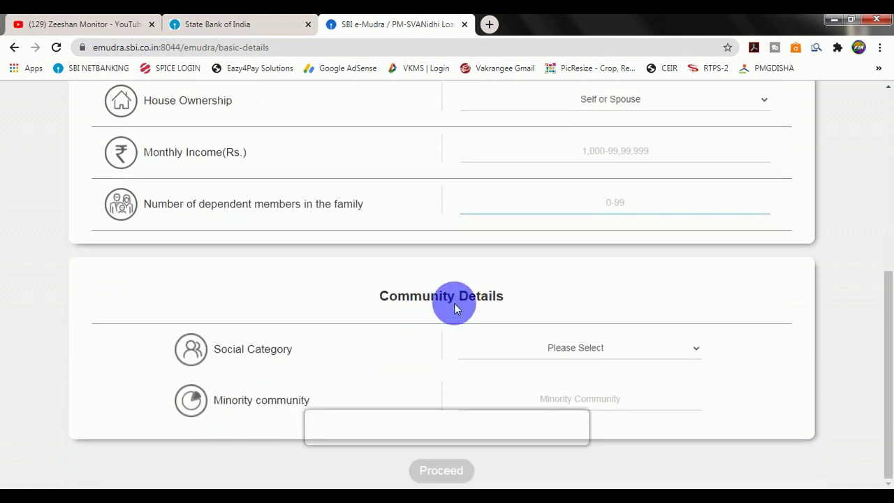
{"action": "left_click", "coordinate": [591, 349]}
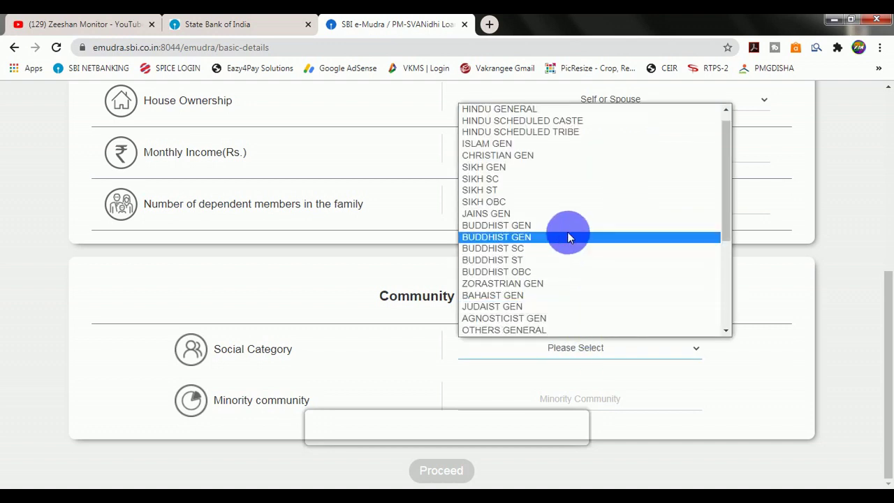
{"action": "scroll", "coordinate": [544, 202], "scroll_direction": "up", "scroll_amount": 1}
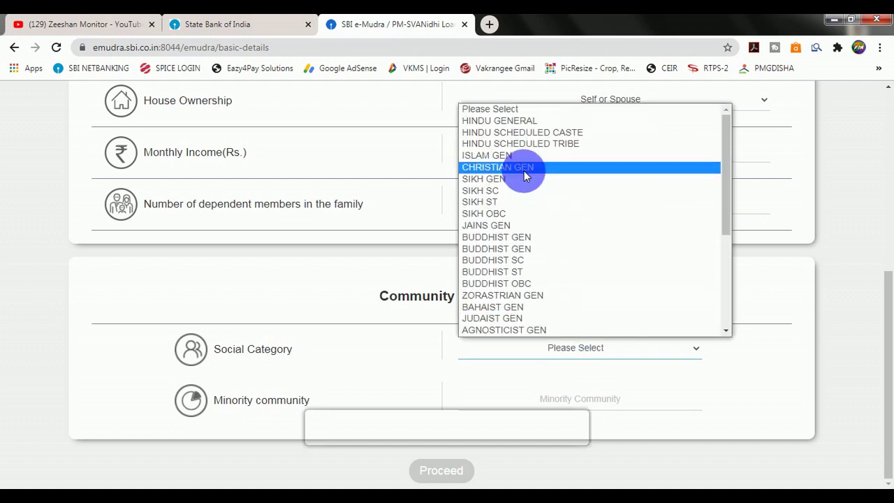
{"action": "left_click", "coordinate": [489, 157]}
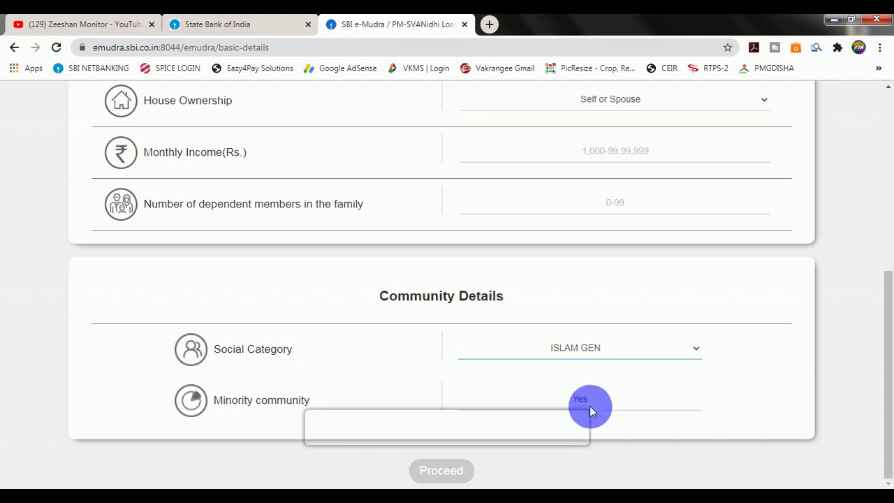
{"action": "left_click", "coordinate": [441, 471]}
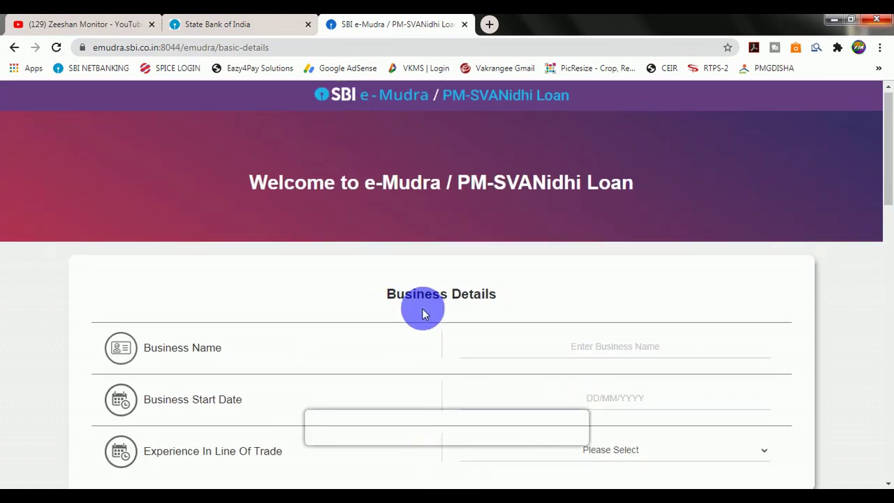
- Leave Business Name blank and set Experience In Line Of Trade to More Than 1 Year to 3 Years
{"action": "left_click", "coordinate": [589, 292]}
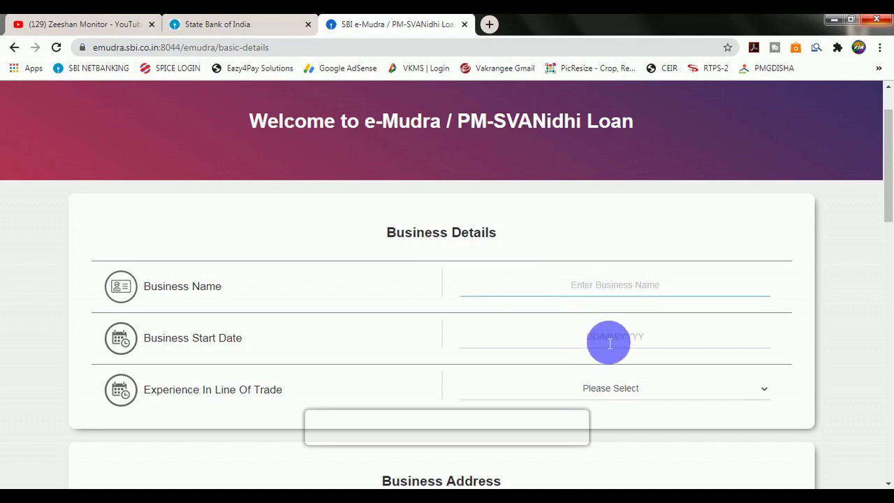
{"action": "left_click", "coordinate": [289, 249]}
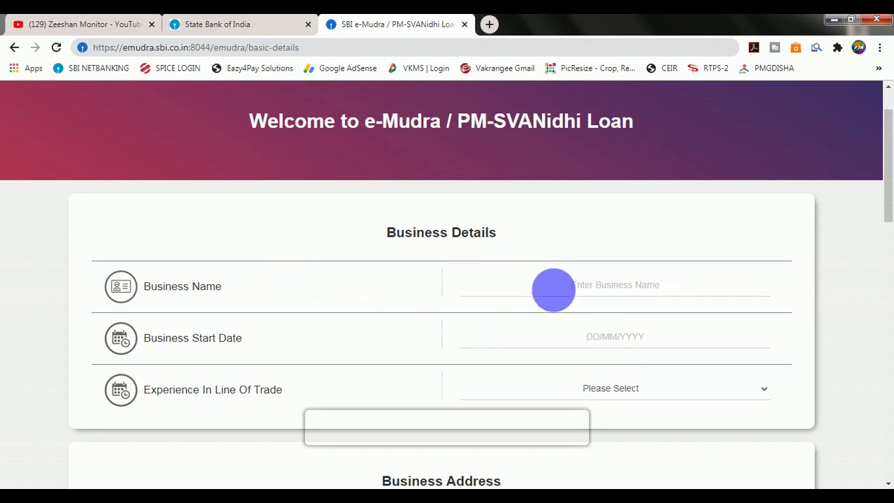
{"action": "scroll", "coordinate": [619, 354], "scroll_direction": "down", "scroll_amount": 1}
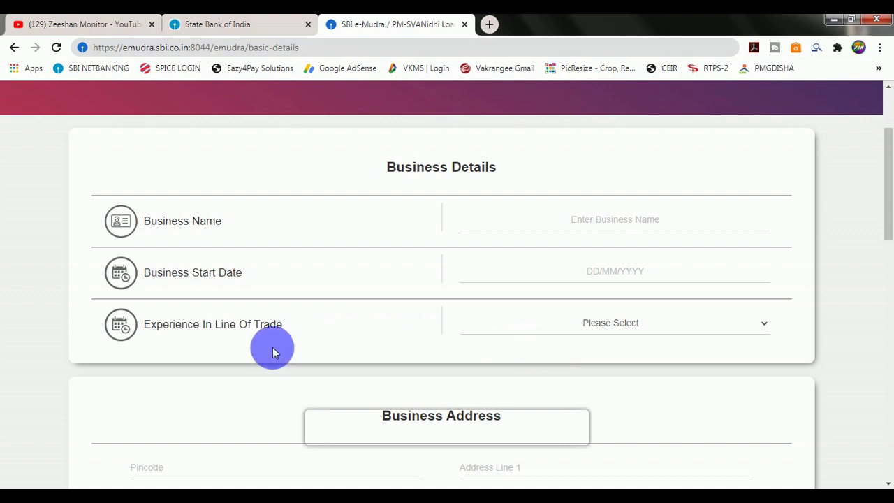
{"action": "left_click", "coordinate": [592, 326]}
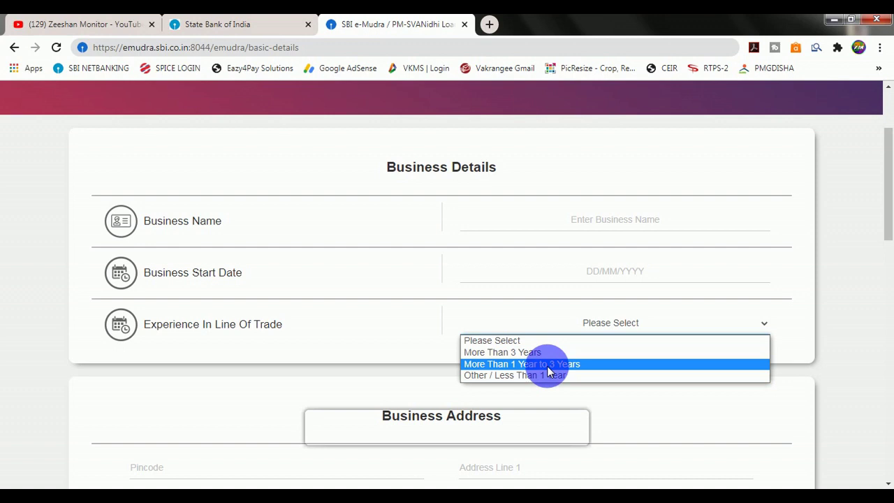
{"action": "left_click", "coordinate": [549, 365]}
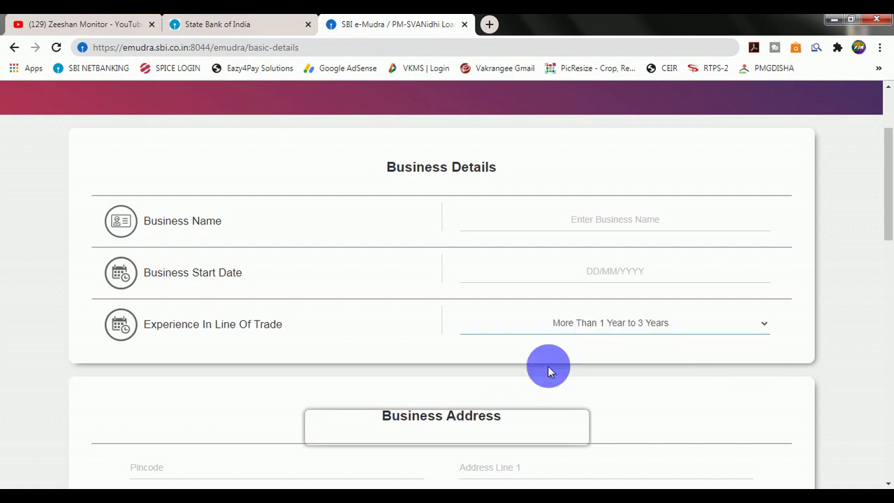
{"action": "scroll", "coordinate": [556, 335], "scroll_direction": "down", "scroll_amount": 2}
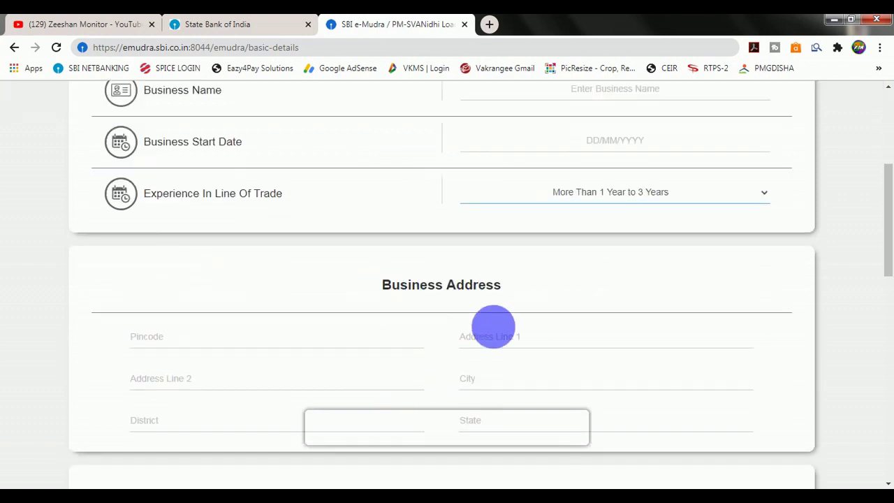
- Enter business pincode 852128, auto-filling Saharsa, Madhepura and BIHAR
{"action": "left_click", "coordinate": [167, 347]}
{"action": "type", "text": "852128"}
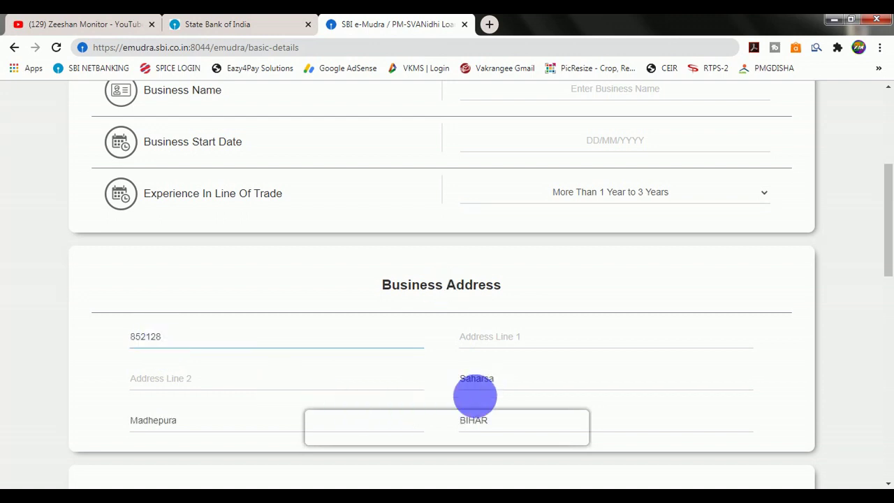
{"action": "scroll", "coordinate": [424, 392], "scroll_direction": "down", "scroll_amount": 1}
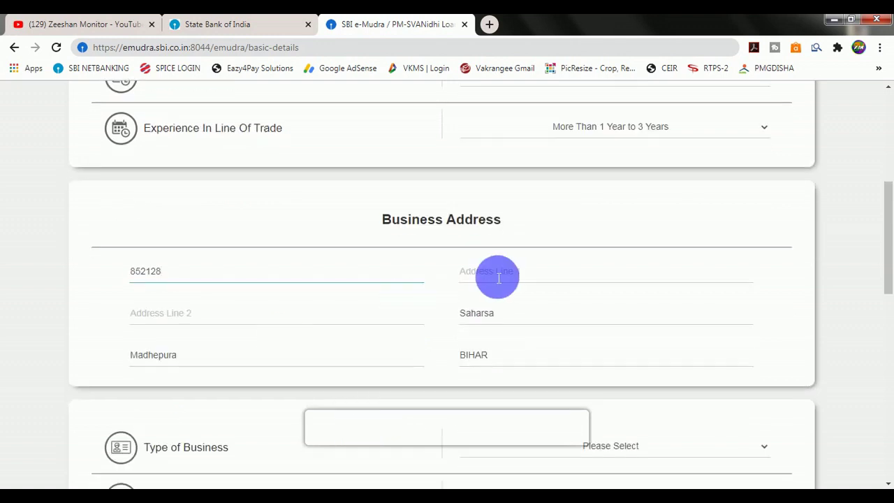
{"action": "scroll", "coordinate": [475, 276], "scroll_direction": "down", "scroll_amount": 1}
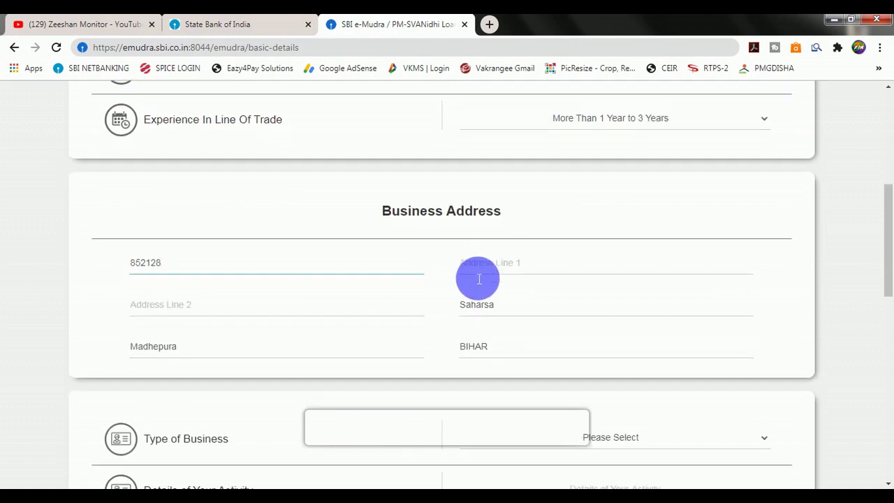
{"action": "scroll", "coordinate": [473, 273], "scroll_direction": "down", "scroll_amount": 1}
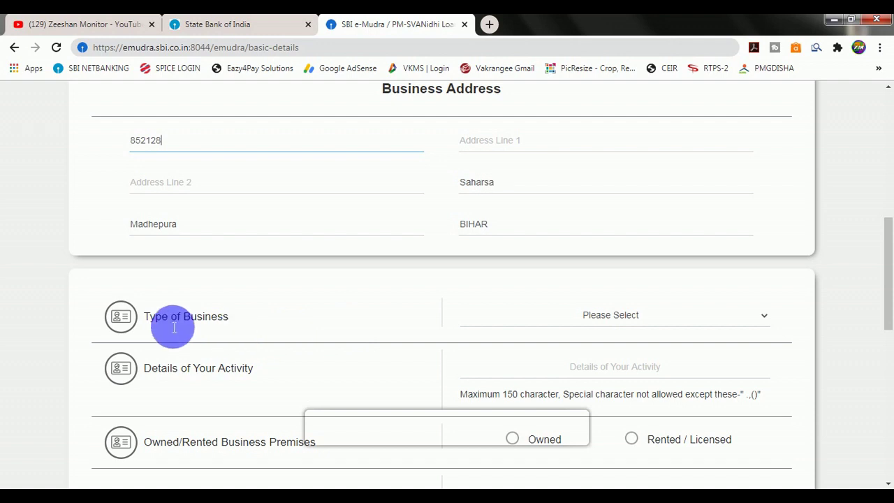
- Set Type of Business to Services and Business Premises to Owned
{"action": "left_click", "coordinate": [586, 316]}
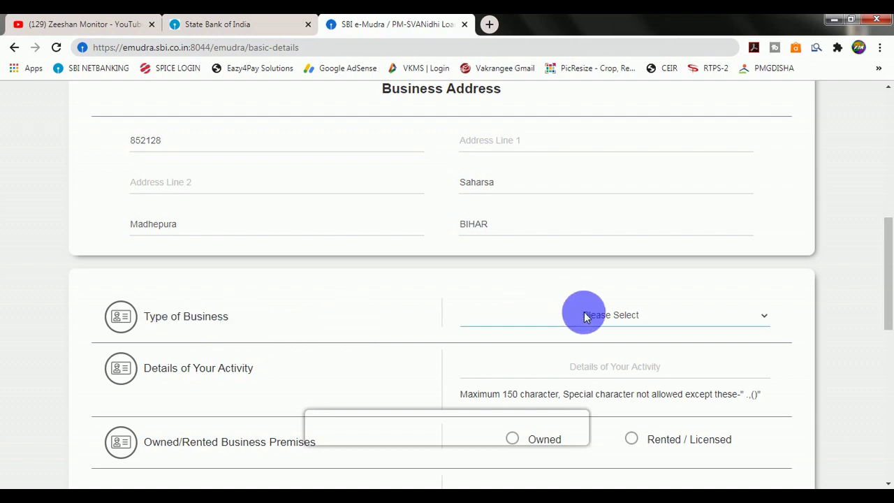
{"action": "left_click", "coordinate": [584, 315]}
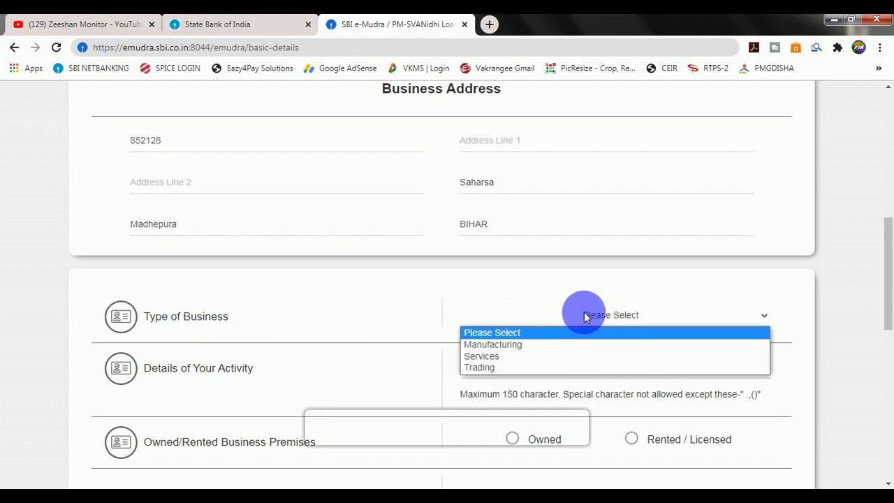
{"action": "left_click", "coordinate": [517, 361]}
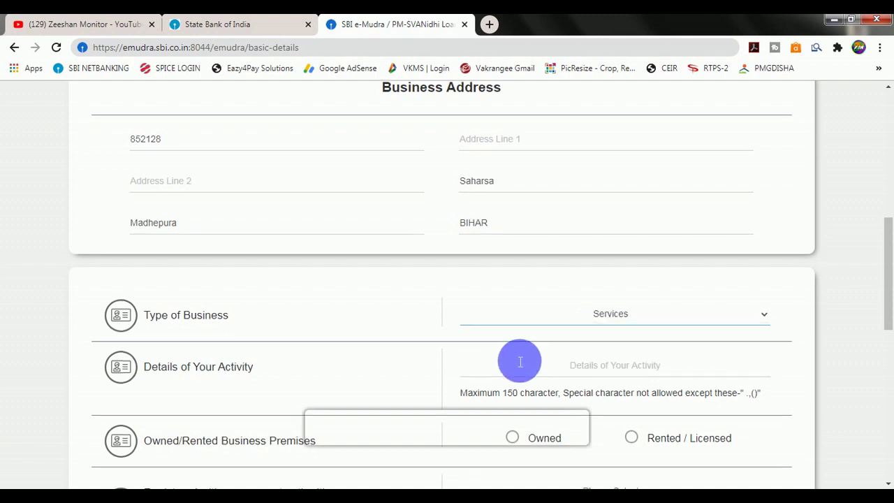
{"action": "scroll", "coordinate": [475, 352], "scroll_direction": "down", "scroll_amount": 1}
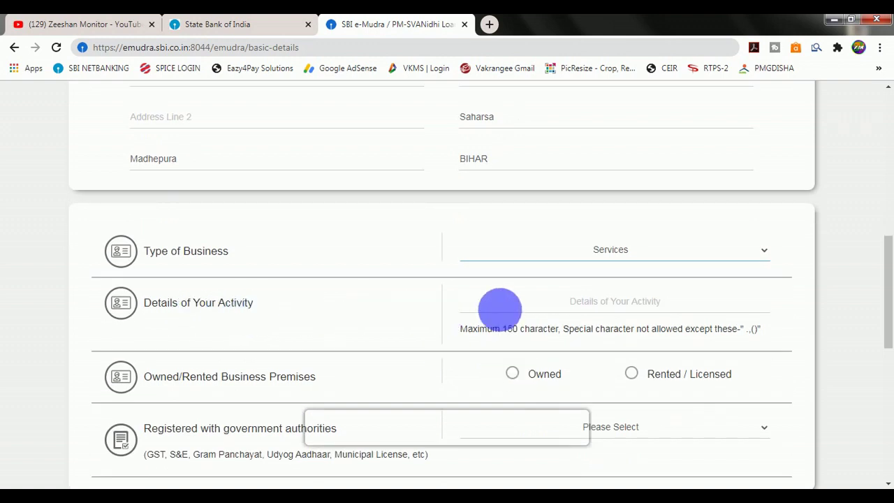
{"action": "left_click", "coordinate": [578, 310]}
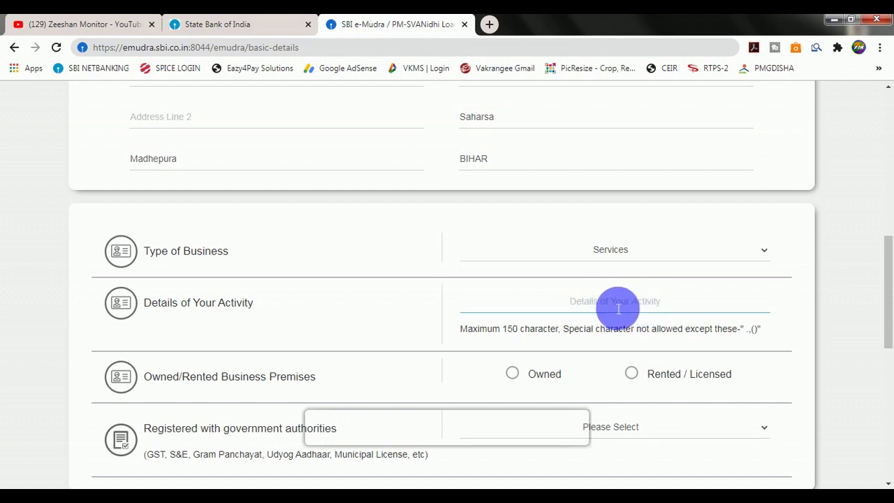
{"action": "scroll", "coordinate": [618, 308], "scroll_direction": "down", "scroll_amount": 1}
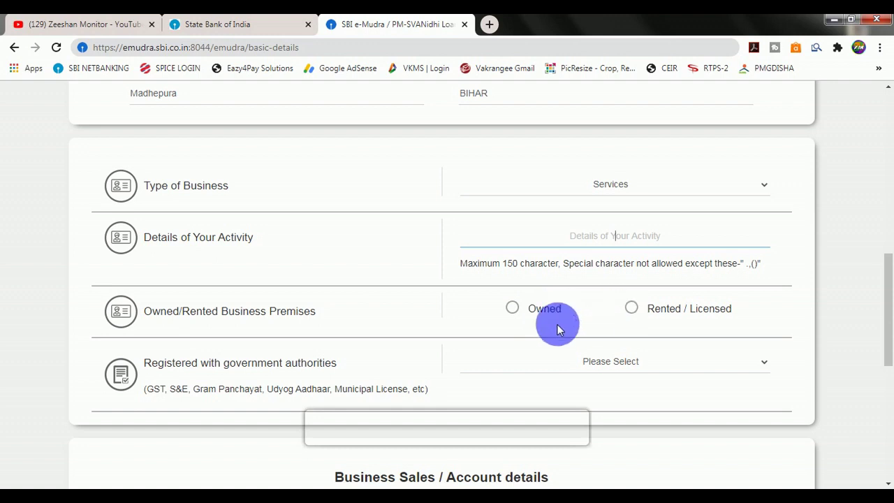
{"action": "left_click", "coordinate": [512, 308]}
- Answer No for 'Registered with government authorities', then move down to the sales and account details
{"action": "scroll", "coordinate": [512, 311], "scroll_direction": "down", "scroll_amount": 1}
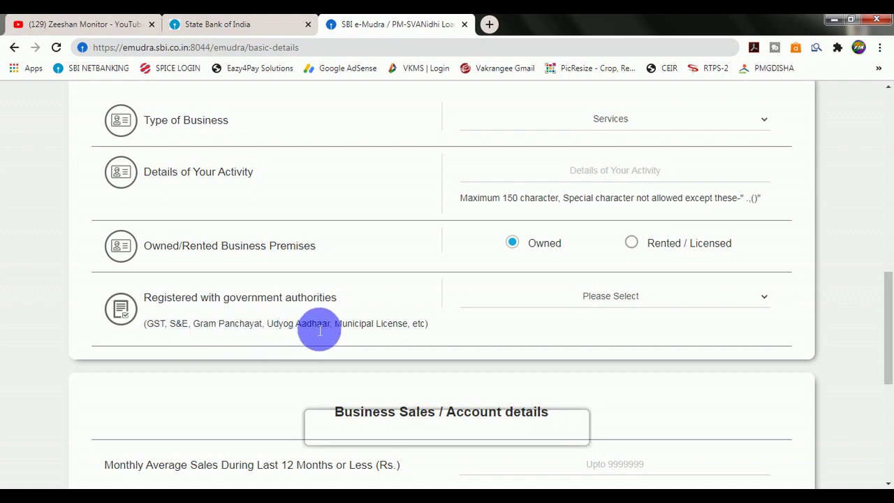
{"action": "left_click", "coordinate": [573, 300]}
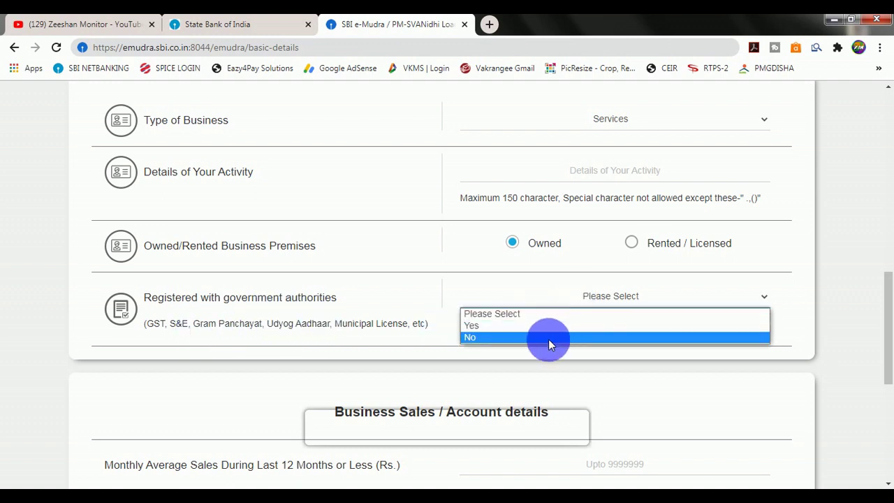
{"action": "left_click", "coordinate": [548, 340]}
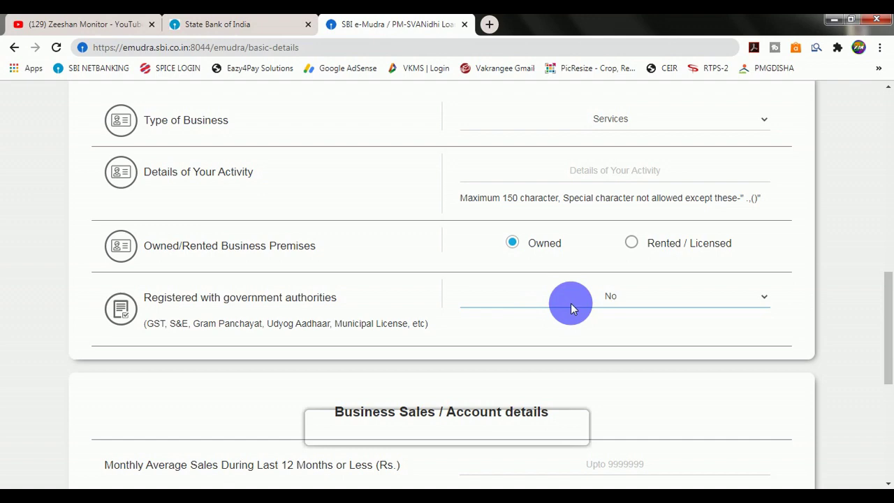
{"action": "scroll", "coordinate": [572, 305], "scroll_direction": "down", "scroll_amount": 1}
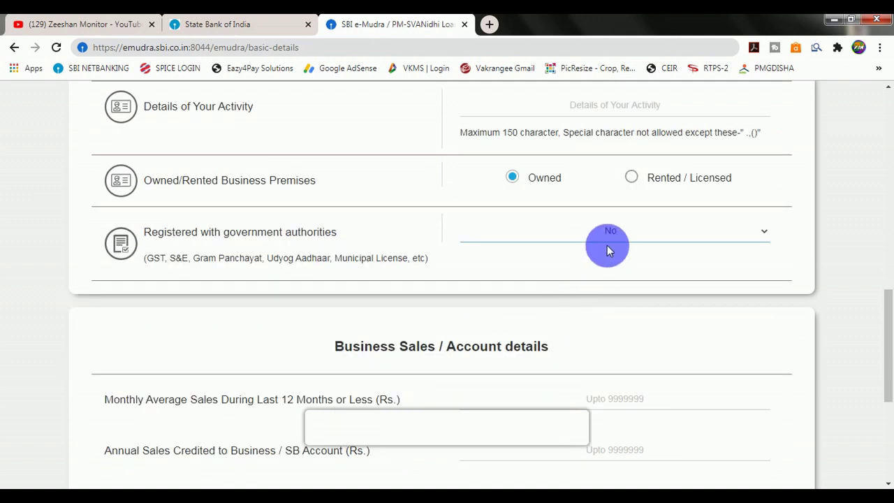
{"action": "scroll", "coordinate": [607, 243], "scroll_direction": "down", "scroll_amount": 2}
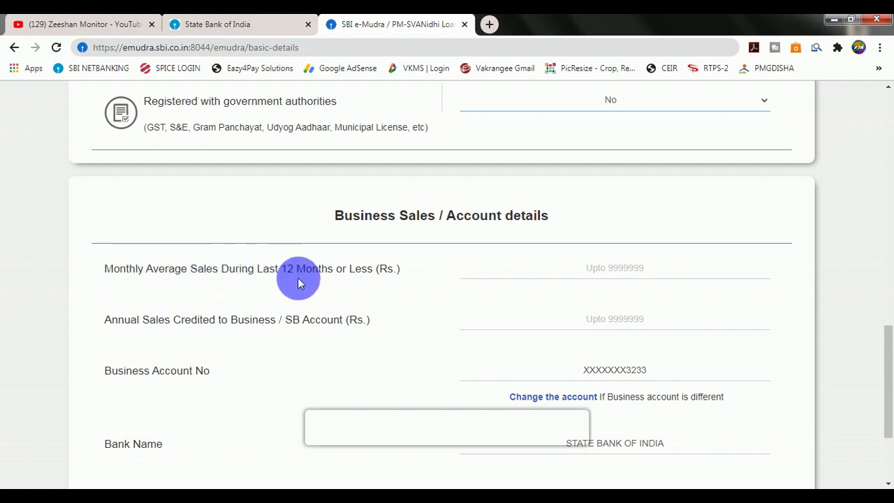
- Leave Monthly Average Sales and Annual Sales blank and follow 'Change the account' to the SBI home page
{"action": "left_click", "coordinate": [599, 274]}
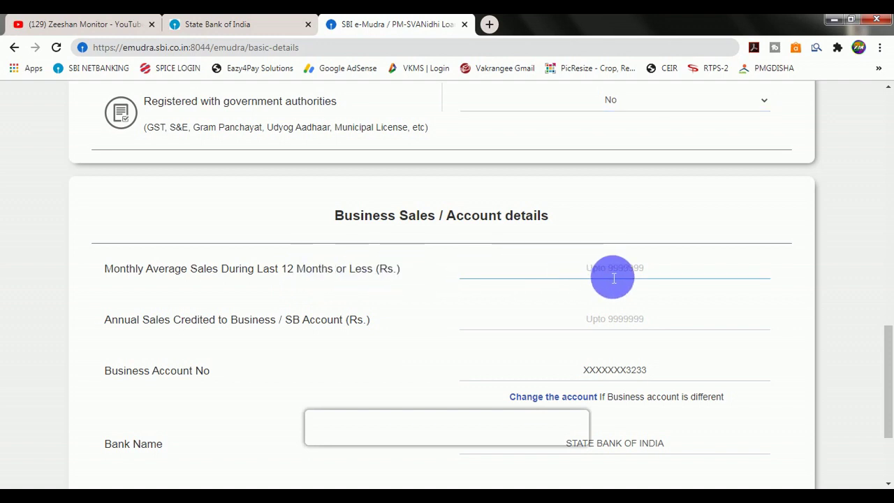
{"action": "scroll", "coordinate": [617, 275], "scroll_direction": "down", "scroll_amount": 1}
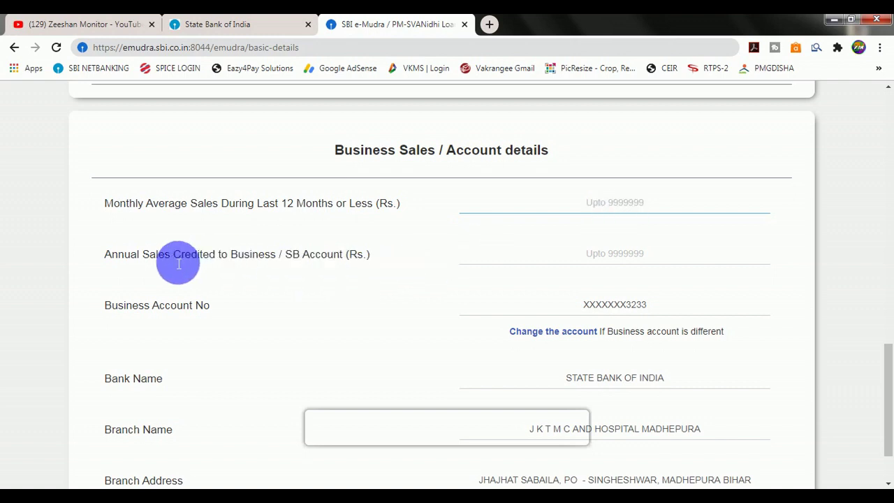
{"action": "left_click", "coordinate": [587, 261]}
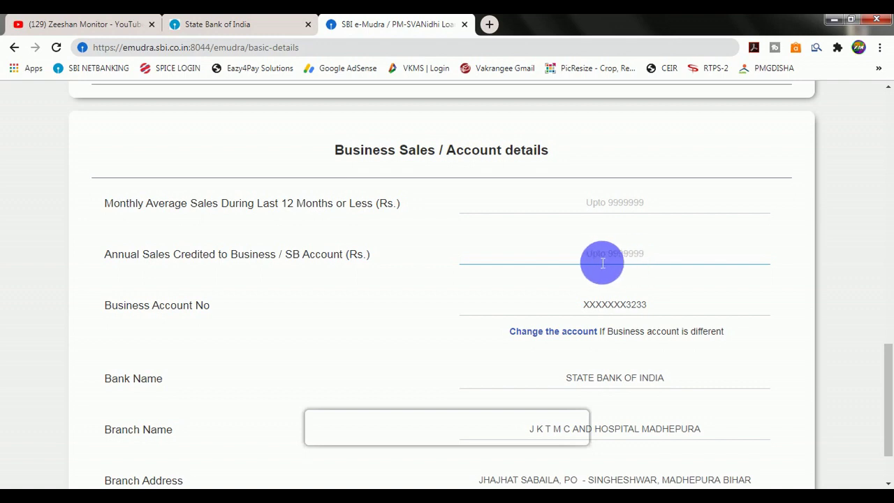
{"action": "scroll", "coordinate": [628, 264], "scroll_direction": "down", "scroll_amount": 1}
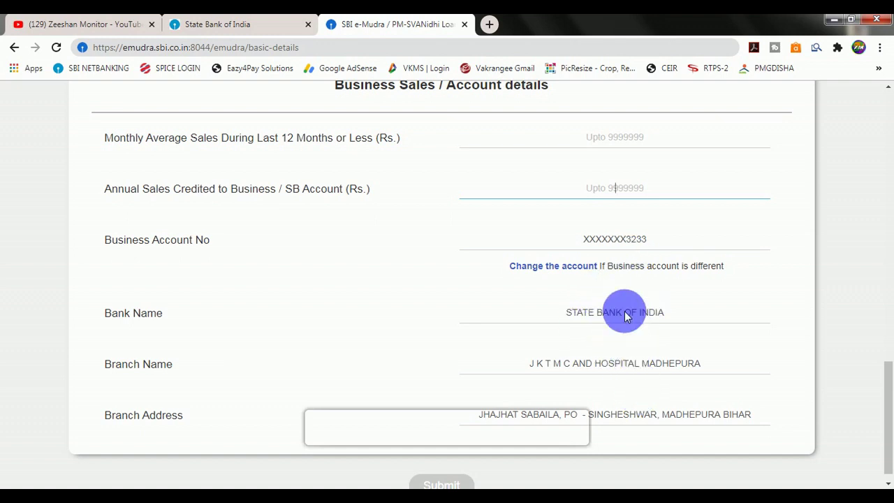
{"action": "left_click", "coordinate": [559, 266]}
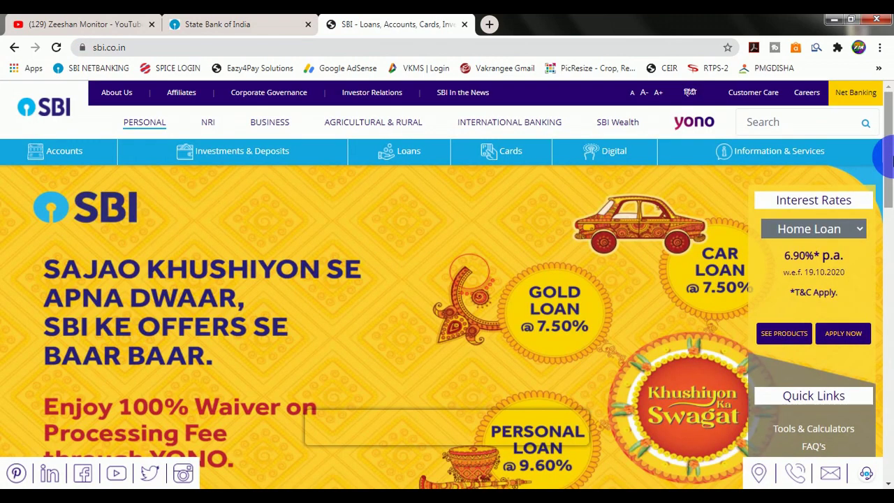